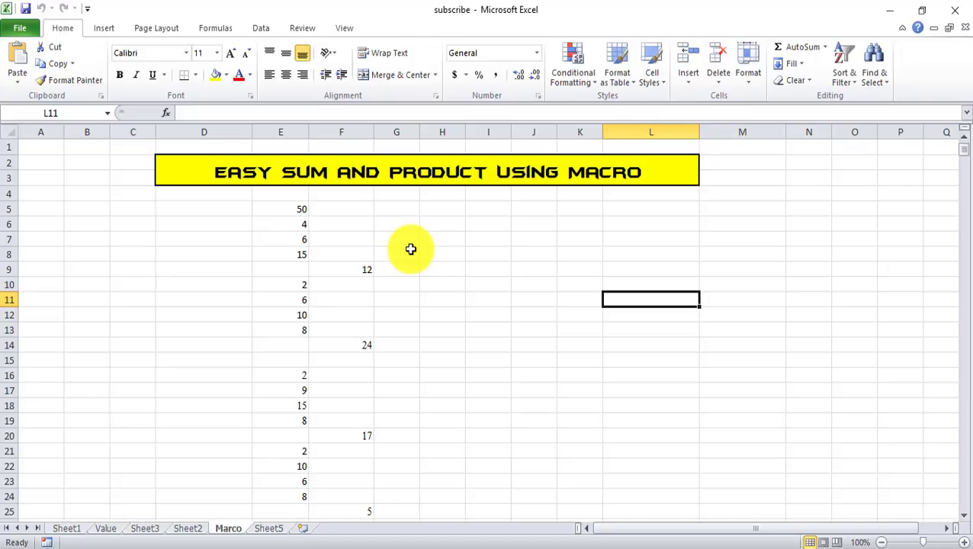
- Review the first number group E5:E8, its paired value 12 and result cells I9:J9
{"action": "mouse_move", "coordinate": [301, 206]}
{"action": "left_mouse_down"}
{"action": "mouse_move", "coordinate": [302, 236]}
{"action": "mouse_move", "coordinate": [354, 265]}
{"action": "left_mouse_up"}
{"action": "left_click", "coordinate": [332, 213]}
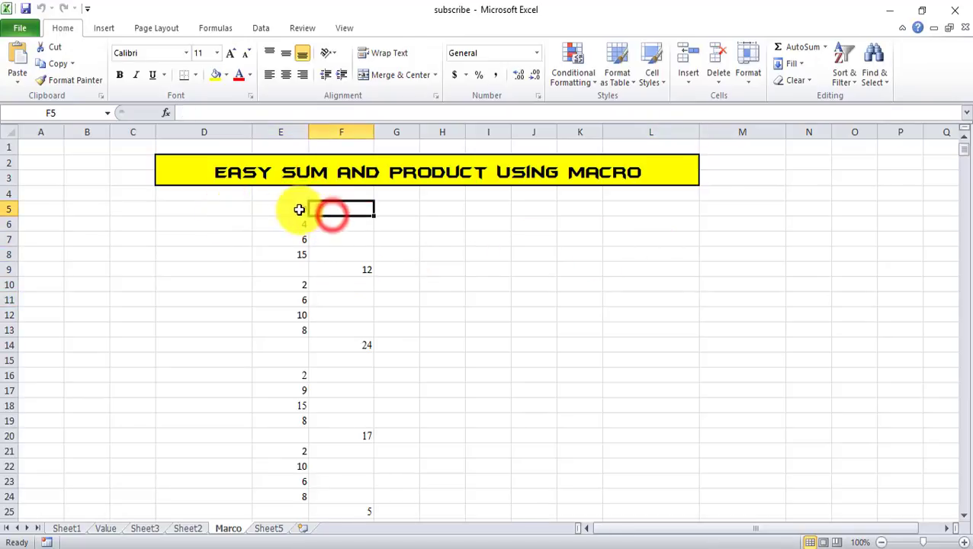
{"action": "left_click_drag", "start_coordinate": [299, 210], "coordinate": [298, 256]}
{"action": "left_click", "coordinate": [299, 269]}
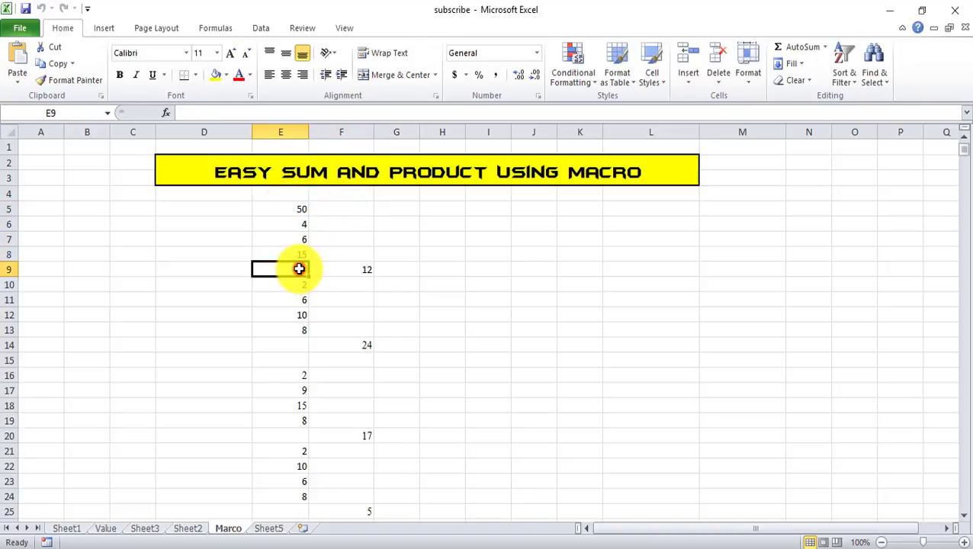
{"action": "left_click", "coordinate": [335, 268]}
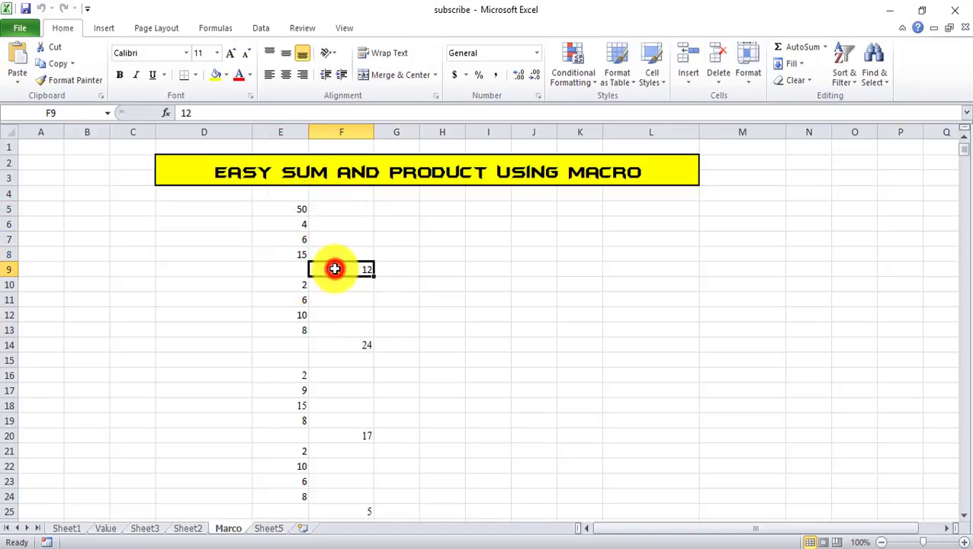
{"action": "left_click", "coordinate": [402, 269]}
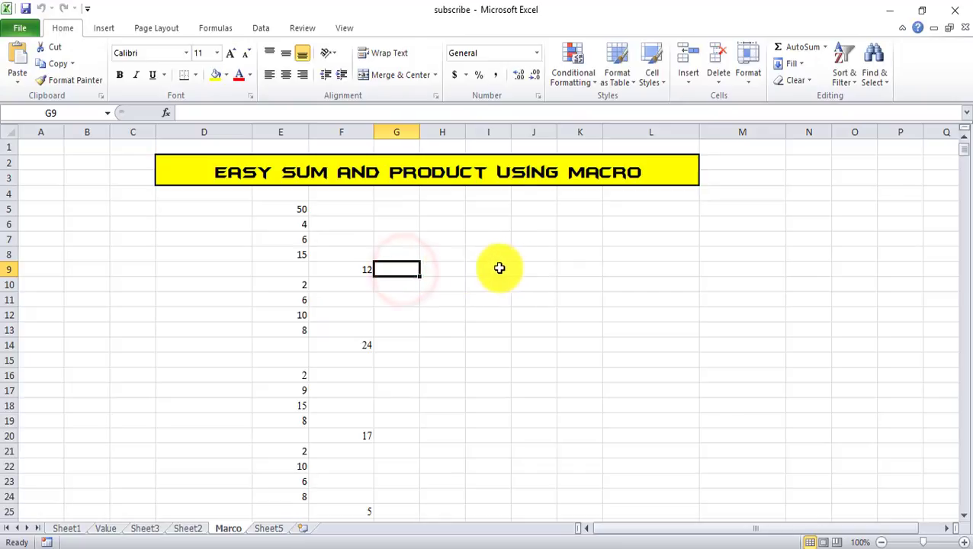
{"action": "left_click_drag", "start_coordinate": [500, 267], "coordinate": [533, 271]}
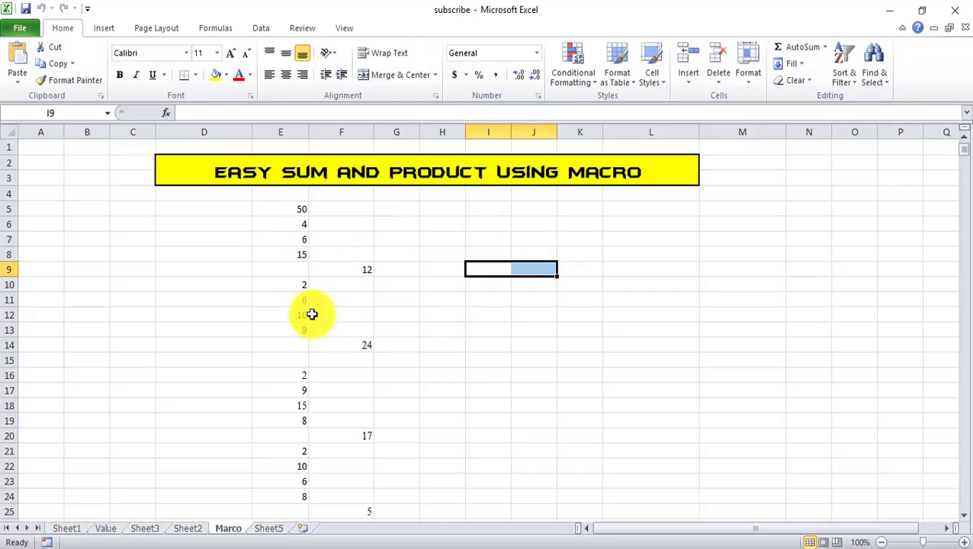
{"action": "scroll", "coordinate": [326, 313], "scroll_direction": "down", "scroll_amount": 2}
{"action": "scroll", "coordinate": [305, 336], "scroll_direction": "down", "scroll_amount": 2}
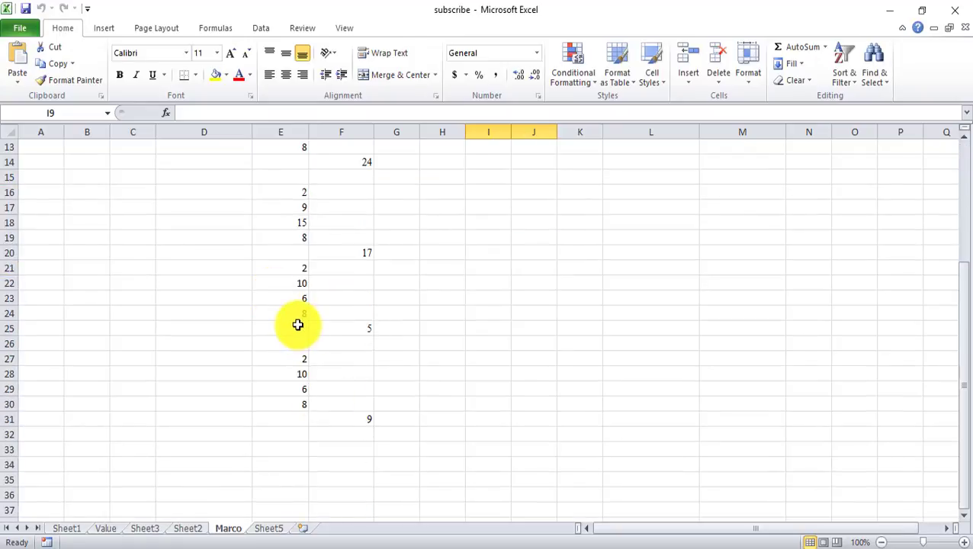
{"action": "scroll", "coordinate": [319, 394], "scroll_direction": "up", "scroll_amount": 2}
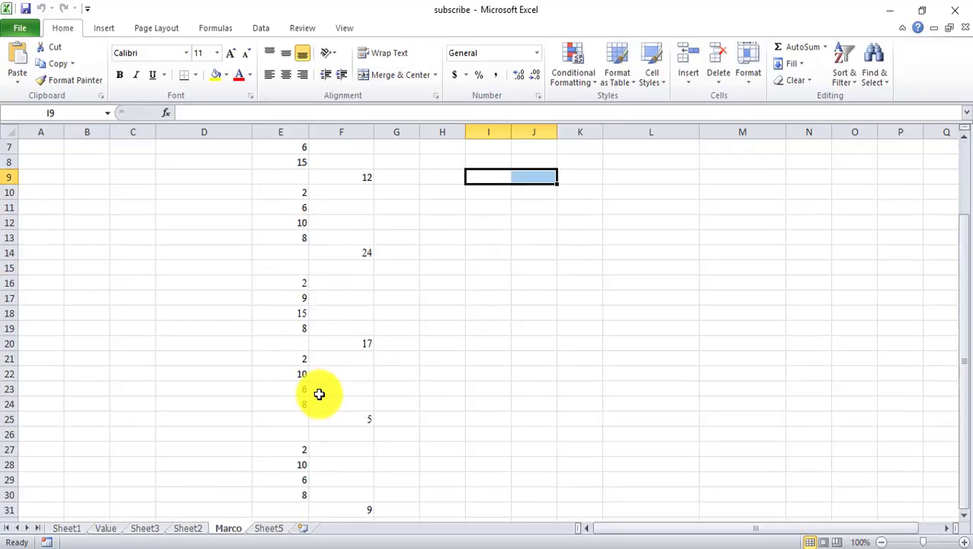
{"action": "scroll", "coordinate": [319, 395], "scroll_direction": "up", "scroll_amount": 2}
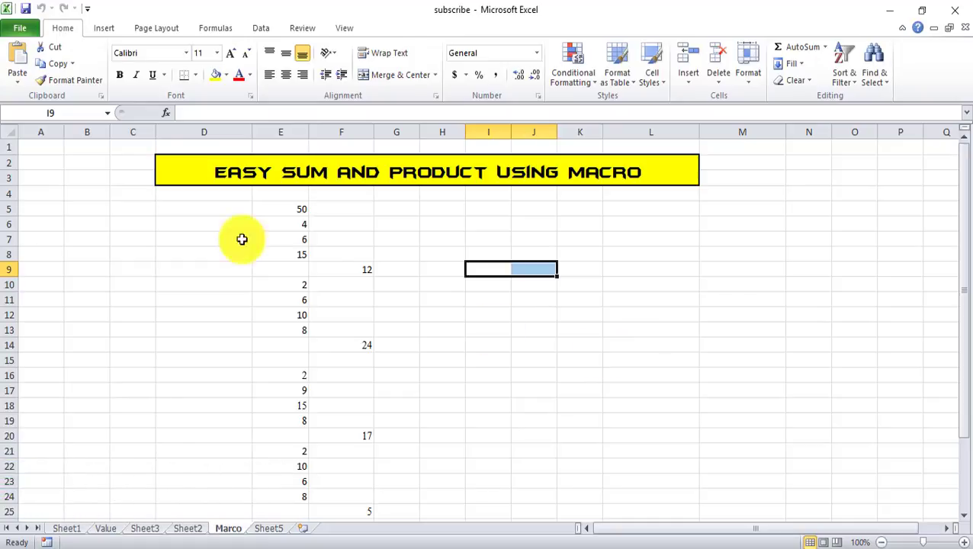
- Enable Developer under File > Options > Customize Ribbon and show the Developer tab
{"action": "left_click", "coordinate": [22, 28]}
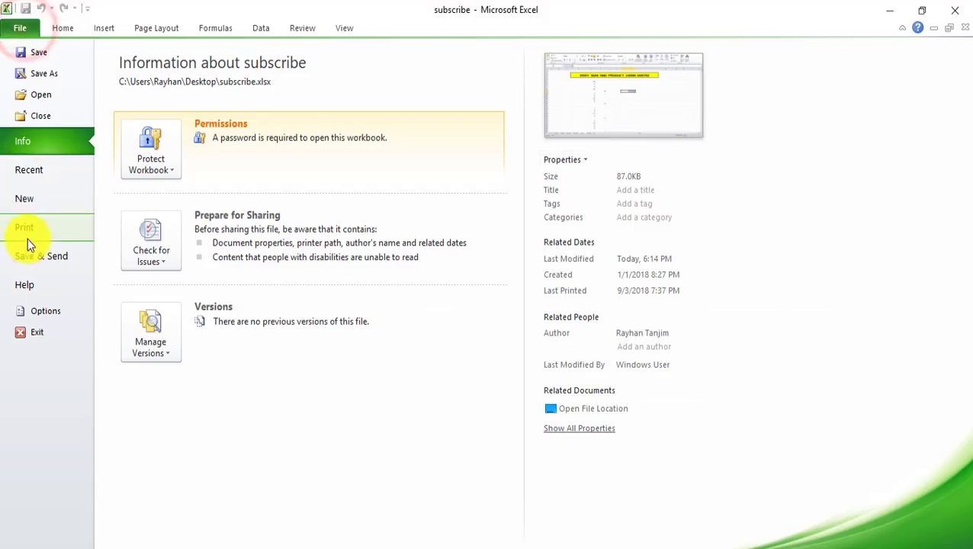
{"action": "left_click", "coordinate": [36, 311]}
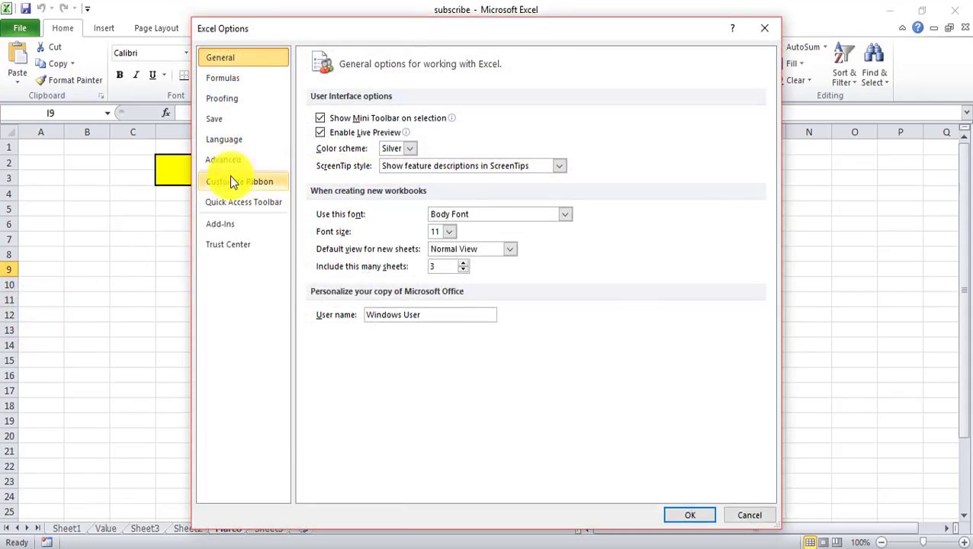
{"action": "left_click", "coordinate": [225, 185]}
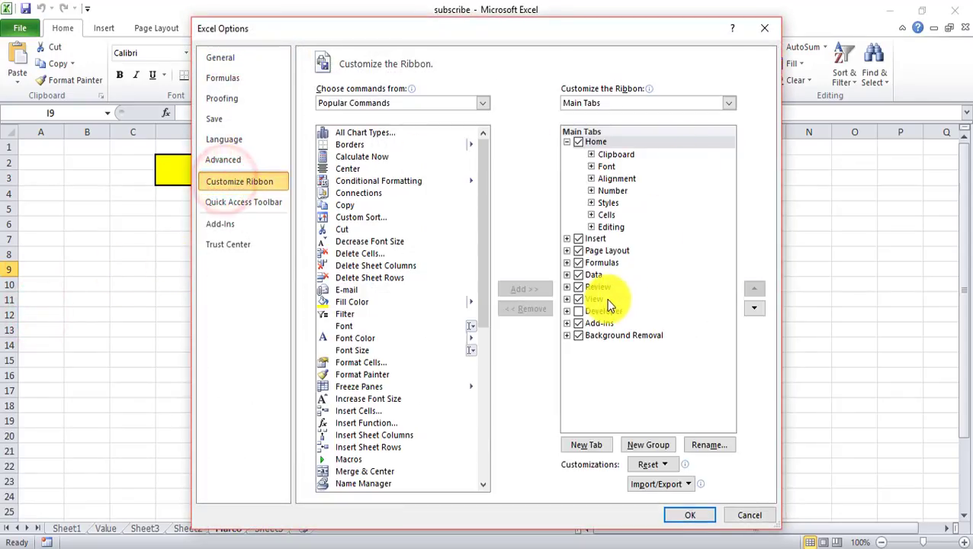
{"action": "left_click", "coordinate": [579, 314]}
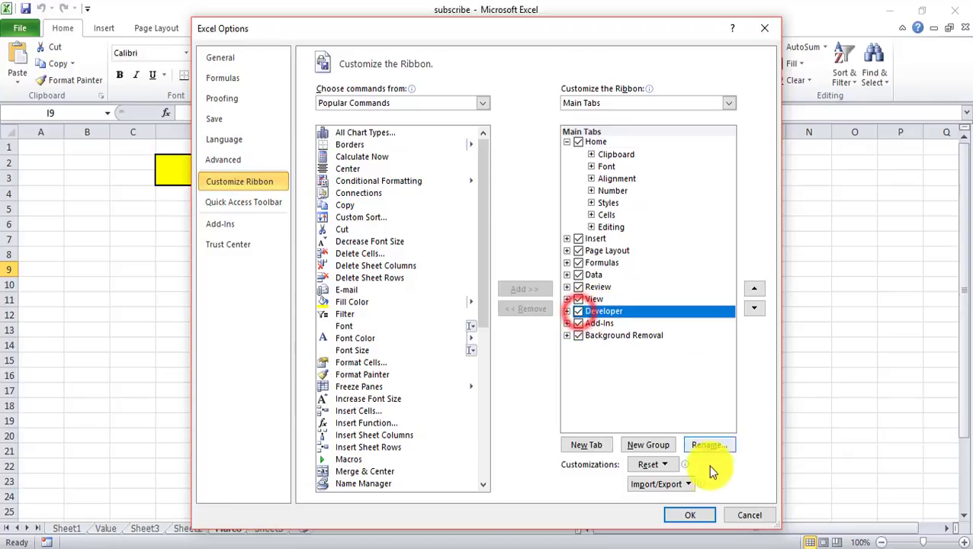
{"action": "left_click", "coordinate": [690, 515]}
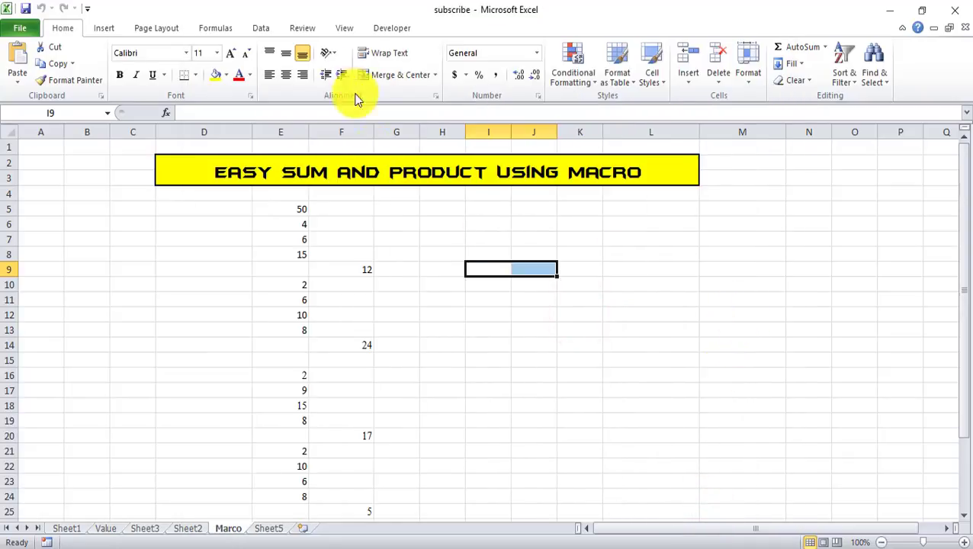
{"action": "left_click", "coordinate": [392, 28]}
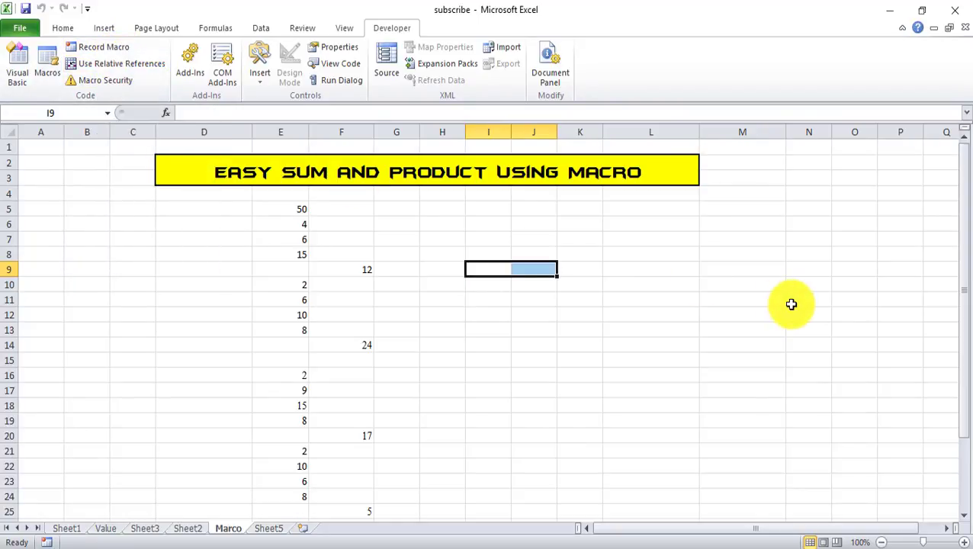
- From cell E5, turn on Use Relative References and start recording a macro named Sum
{"action": "left_click", "coordinate": [299, 209]}
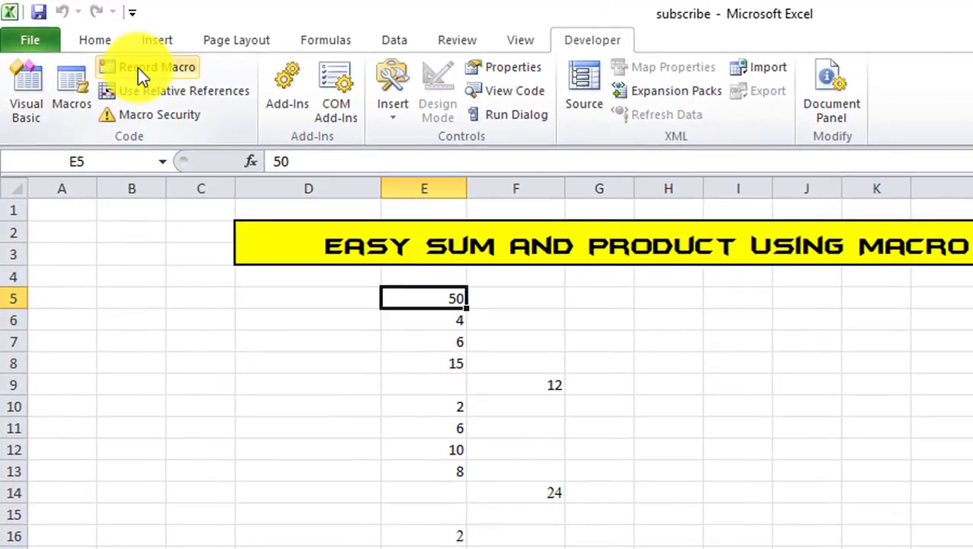
{"action": "left_click", "coordinate": [169, 93]}
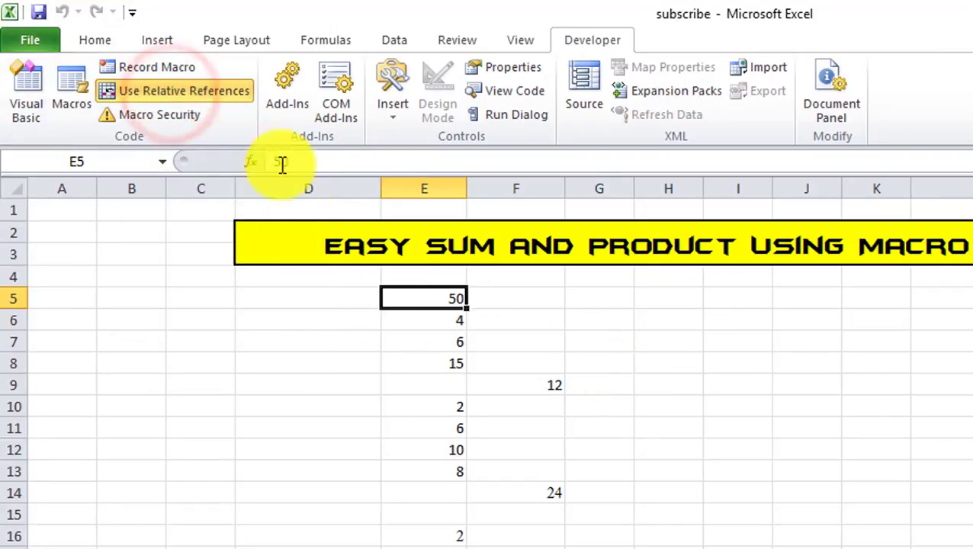
{"action": "left_click", "coordinate": [168, 68]}
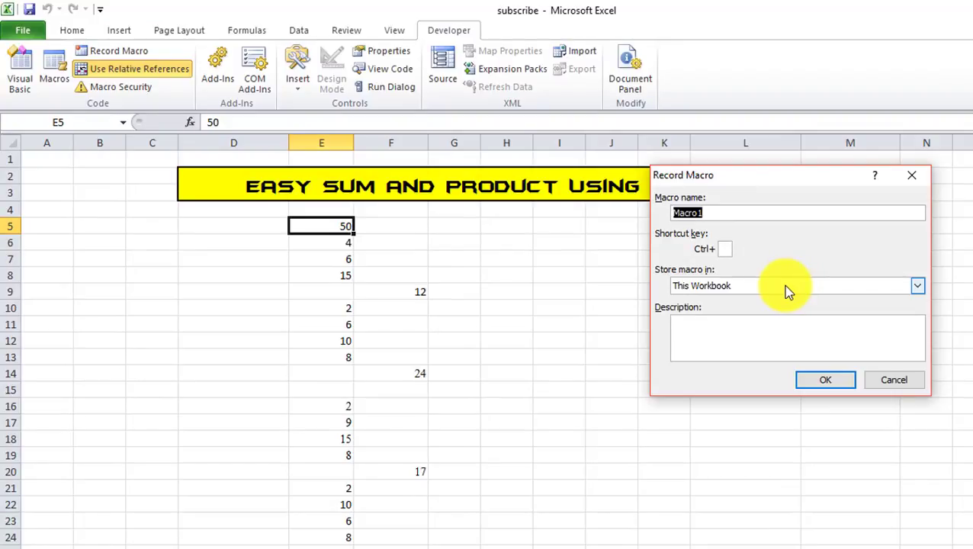
{"action": "type", "text": "Sum"}
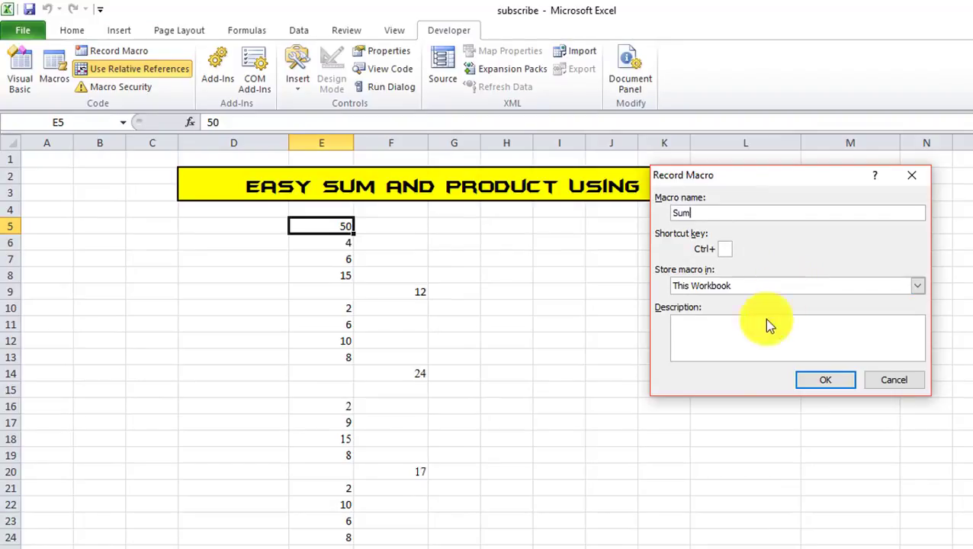
{"action": "left_click", "coordinate": [823, 382]}
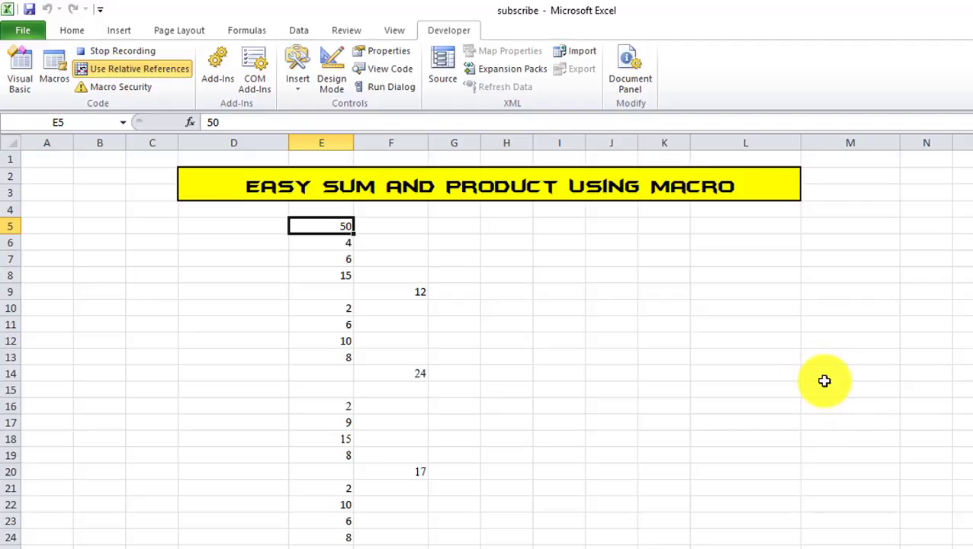
- Enter =SUM(E5:E8) in E9 below the first group
{"action": "key", "text": "Down"}
{"action": "key", "text": "Down"}
{"action": "key", "text": "Down"}
{"action": "key", "text": "Down"}
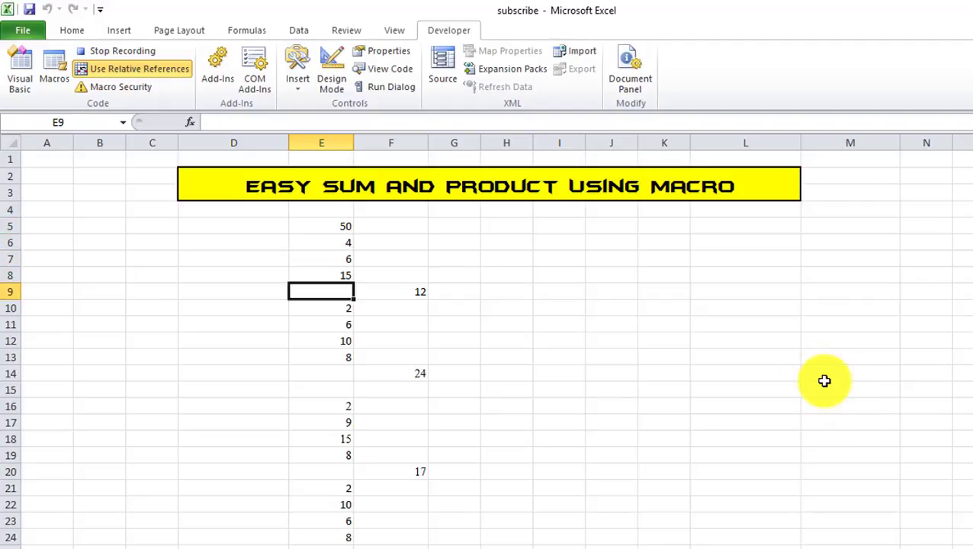
{"action": "type", "text": "=s"}
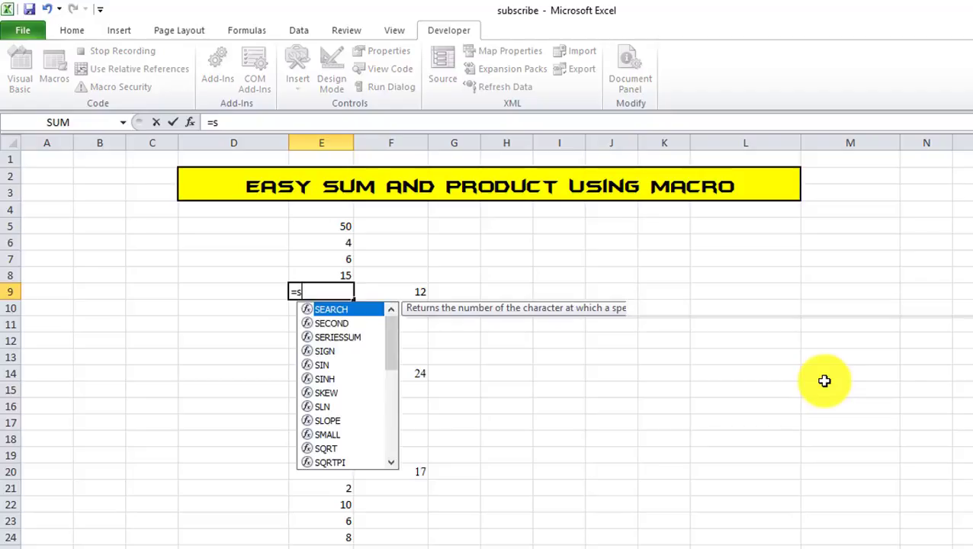
{"action": "type", "text": "um("}
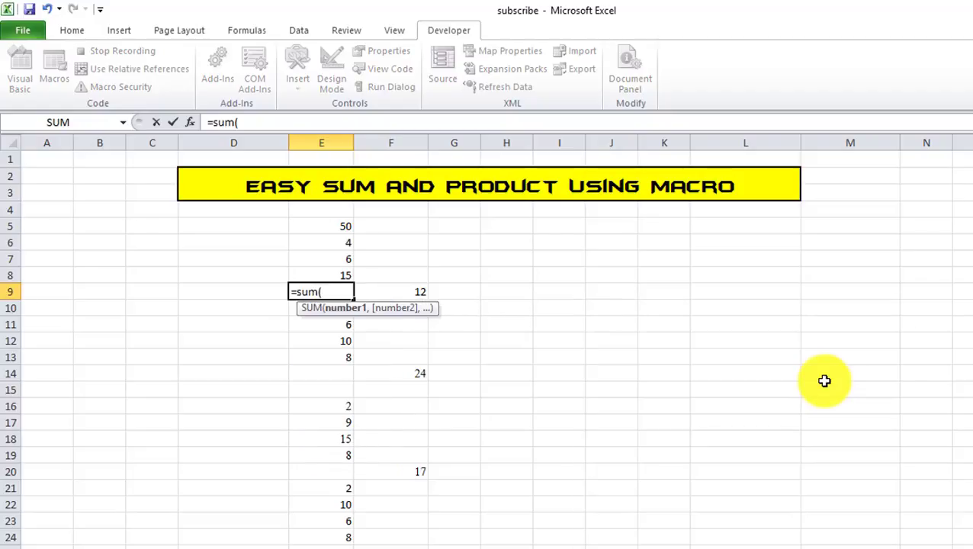
{"action": "left_click_drag", "start_coordinate": [341, 225], "coordinate": [342, 275]}
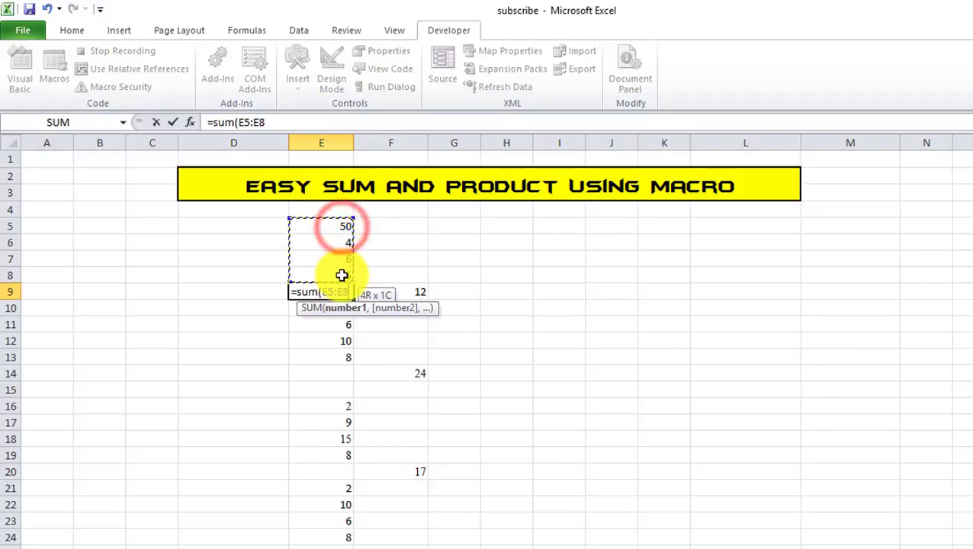
{"action": "type", "text": ")"}
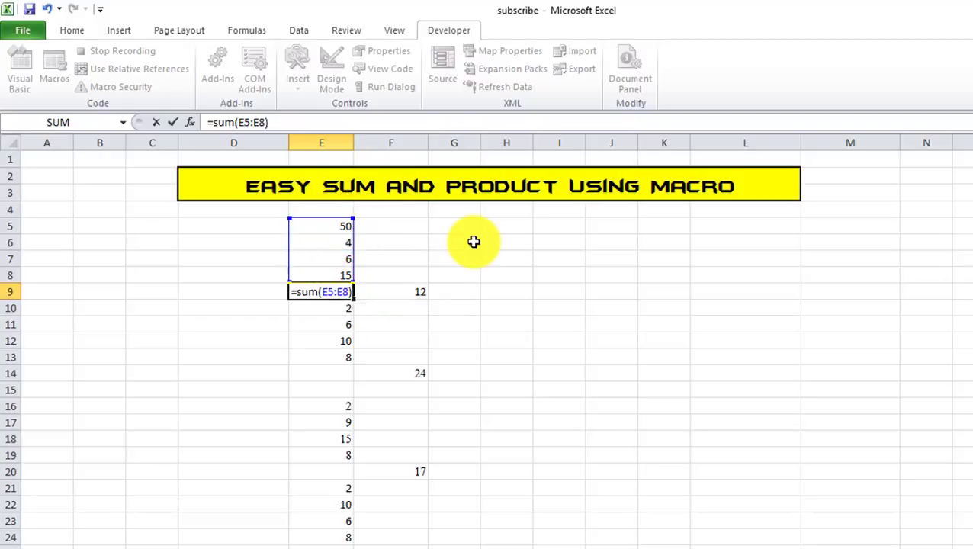
{"action": "key", "text": "Return"}
{"action": "key", "text": "Up"}
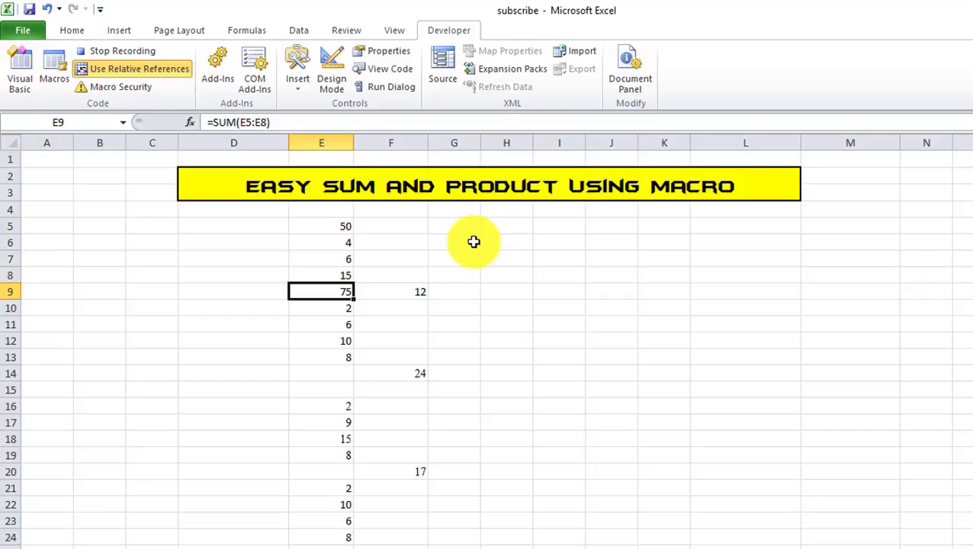
- Enter =PRODUCT(E9:F9) in G9, giving 900
{"action": "key", "text": "Right"}
{"action": "key", "text": "Right"}
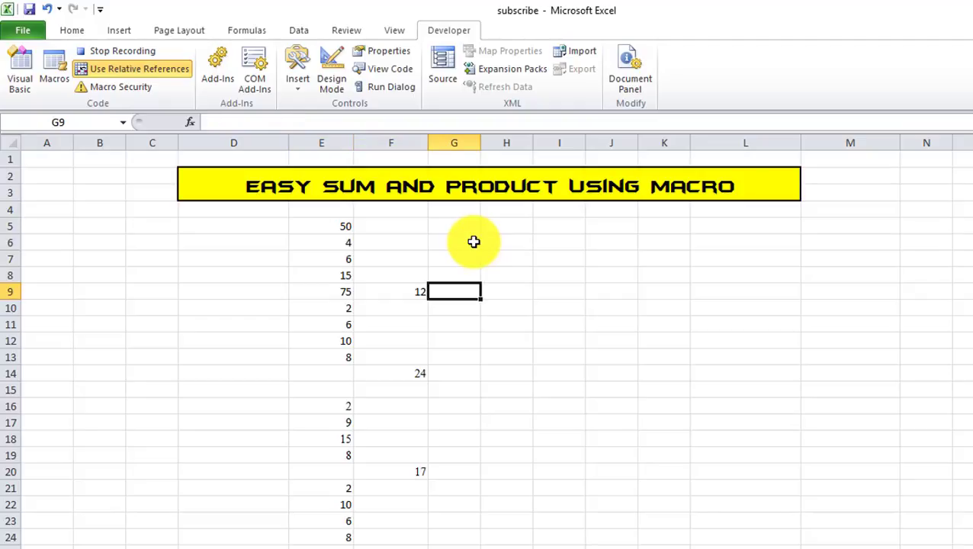
{"action": "type", "text": "=p"}
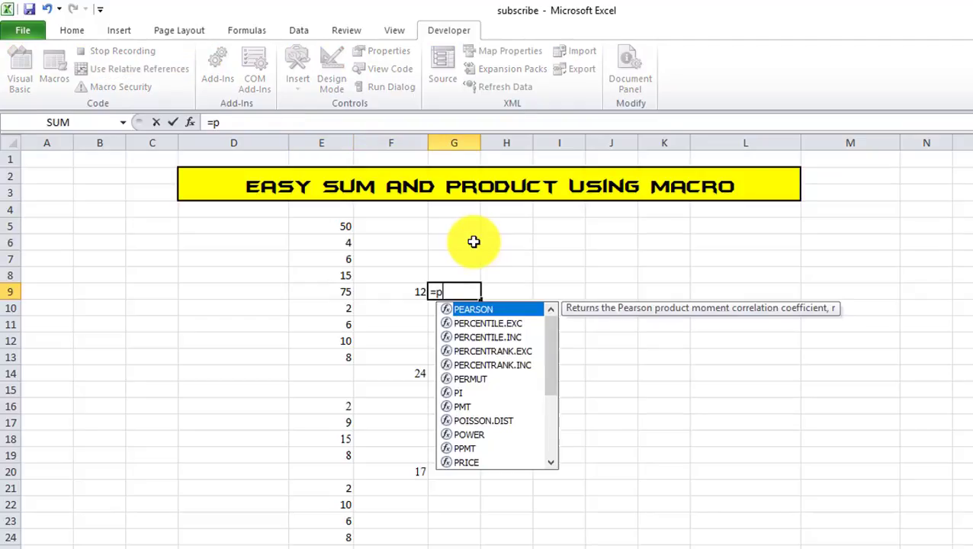
{"action": "type", "text": "roduct"}
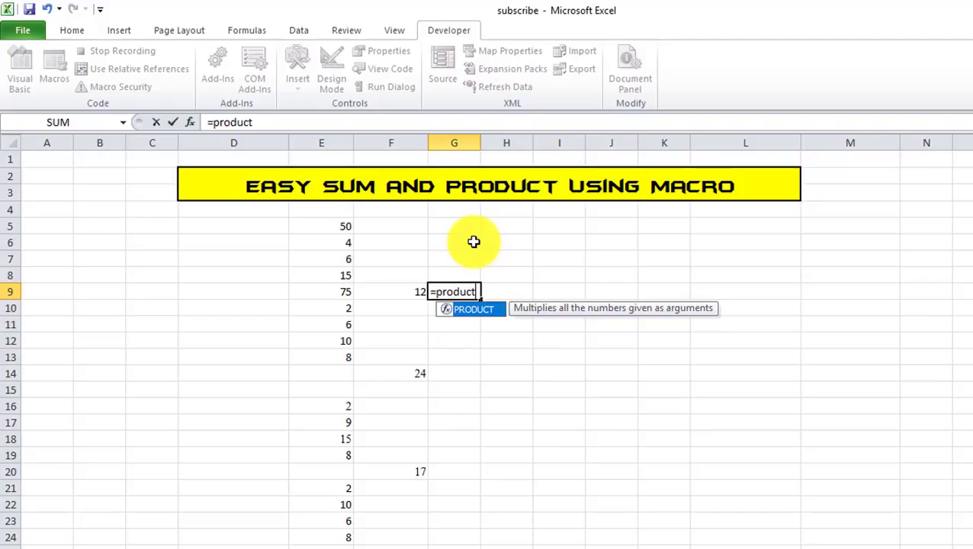
{"action": "type", "text": "("}
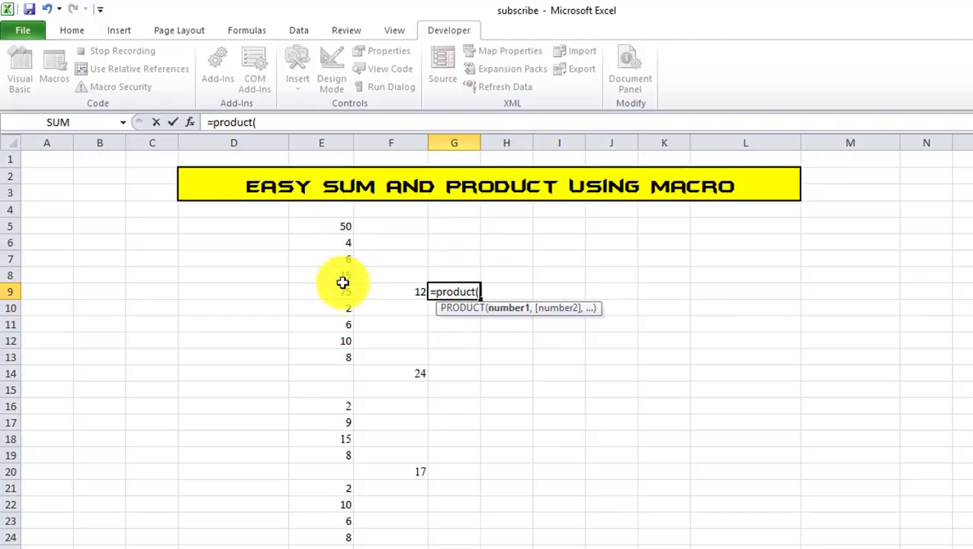
{"action": "left_click", "coordinate": [340, 292]}
{"action": "left_click_drag", "start_coordinate": [372, 291], "coordinate": [414, 290]}
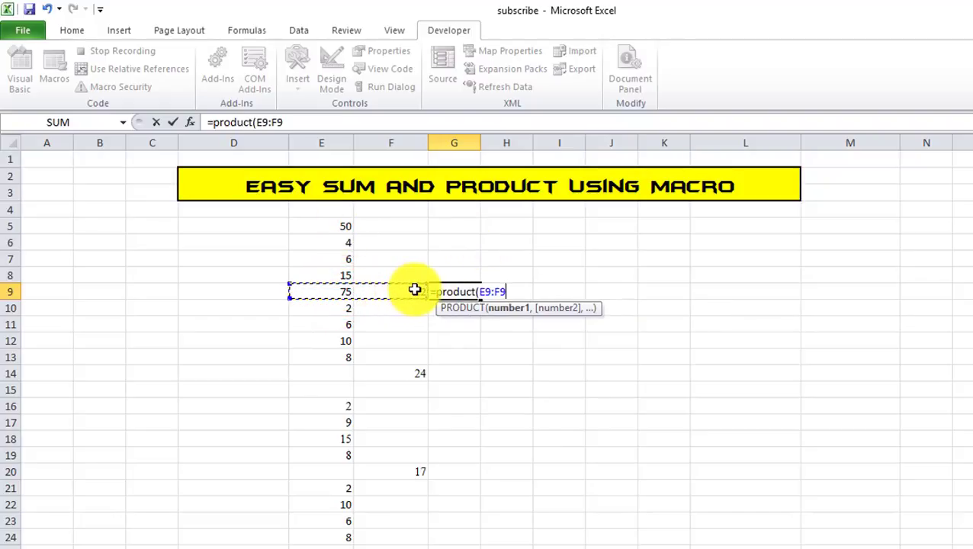
{"action": "type", "text": ")"}
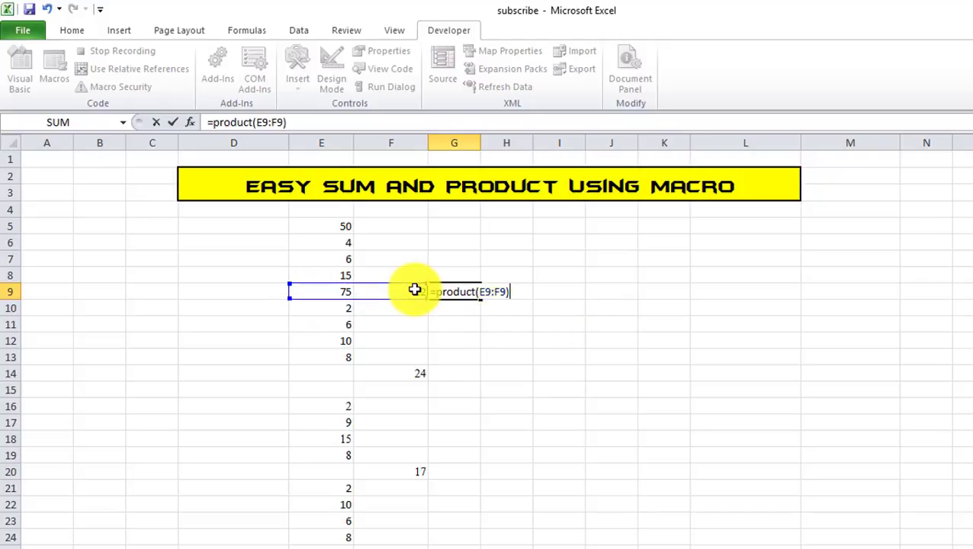
{"action": "key", "text": "Return"}
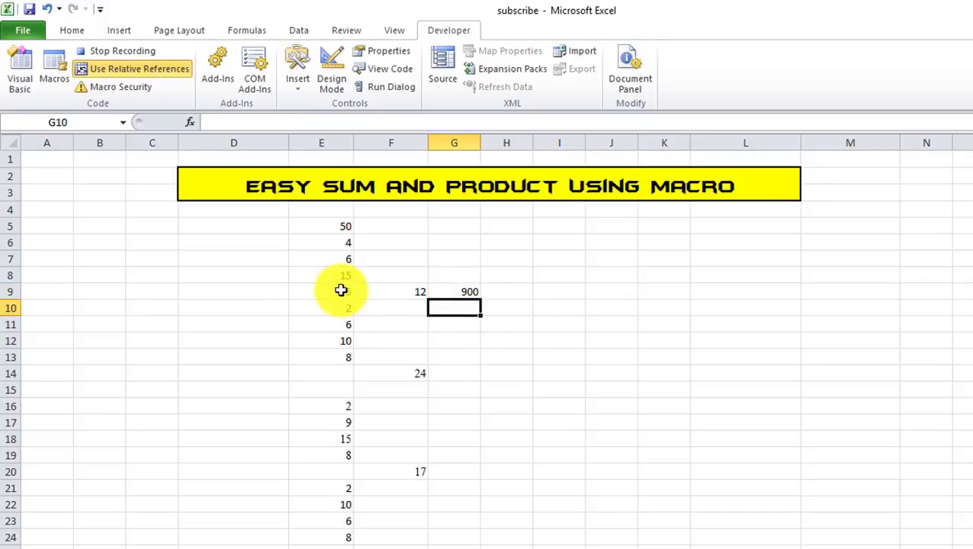
{"action": "left_click", "coordinate": [461, 292]}
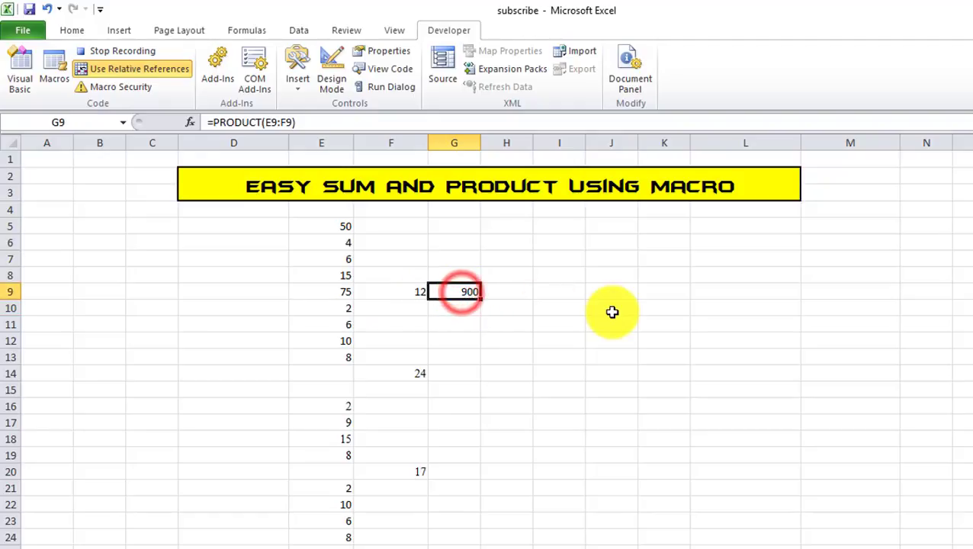
{"action": "key", "text": "Right"}
{"action": "key", "text": "Right"}
{"action": "key", "text": "Right"}
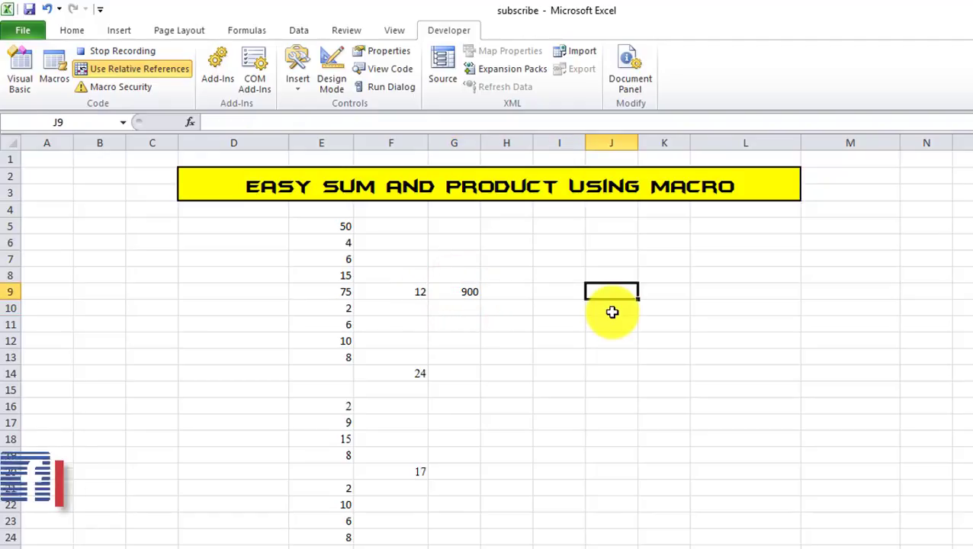
- Copy G9's 900 and paste it into J9 as values only with Paste Special
{"action": "left_click", "coordinate": [469, 296]}
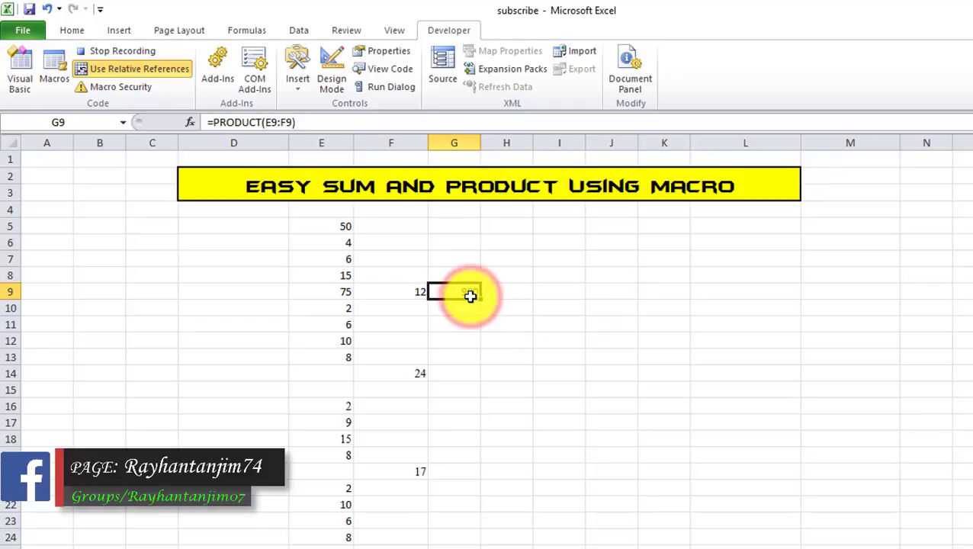
{"action": "key", "text": "ctrl+c"}
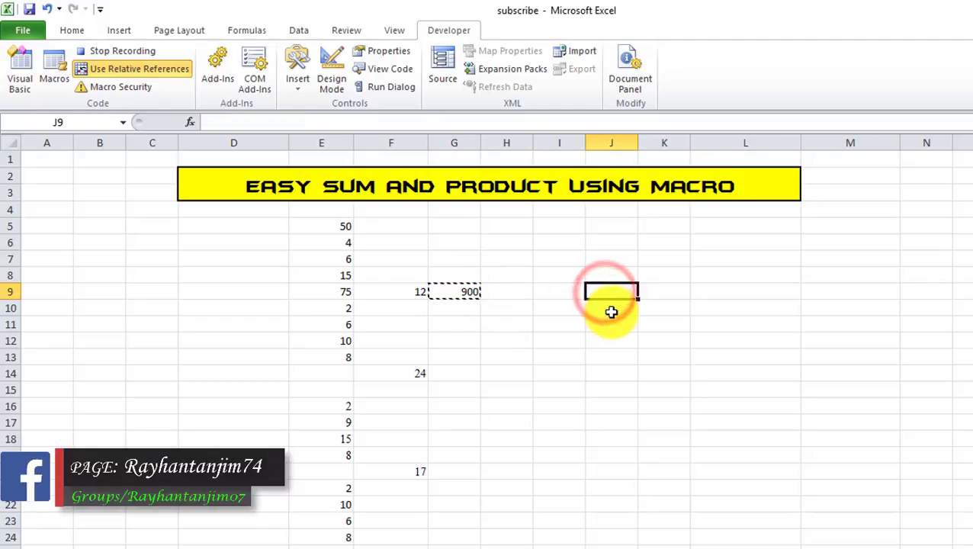
{"action": "right_click", "coordinate": [610, 296]}
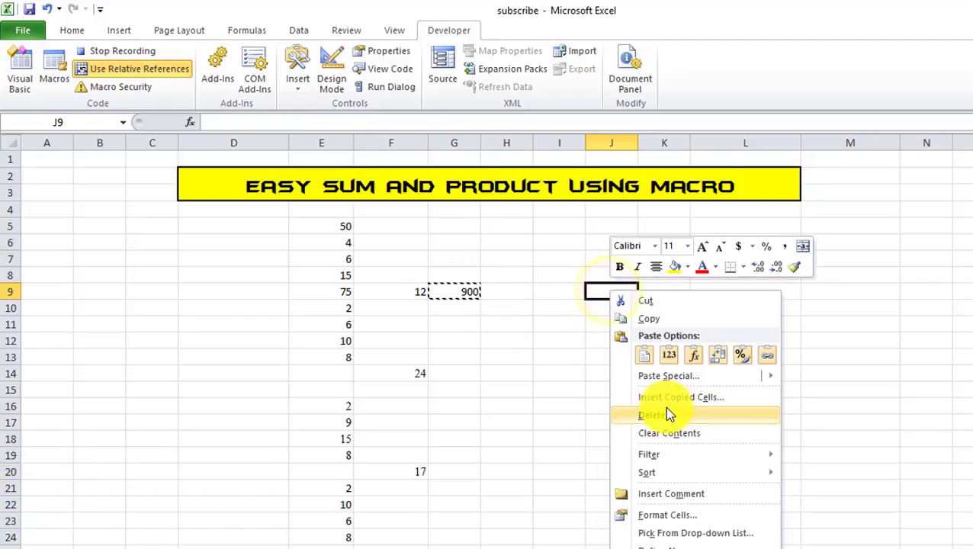
{"action": "mouse_move", "coordinate": [668, 376]}
{"action": "left_click", "coordinate": [837, 523]}
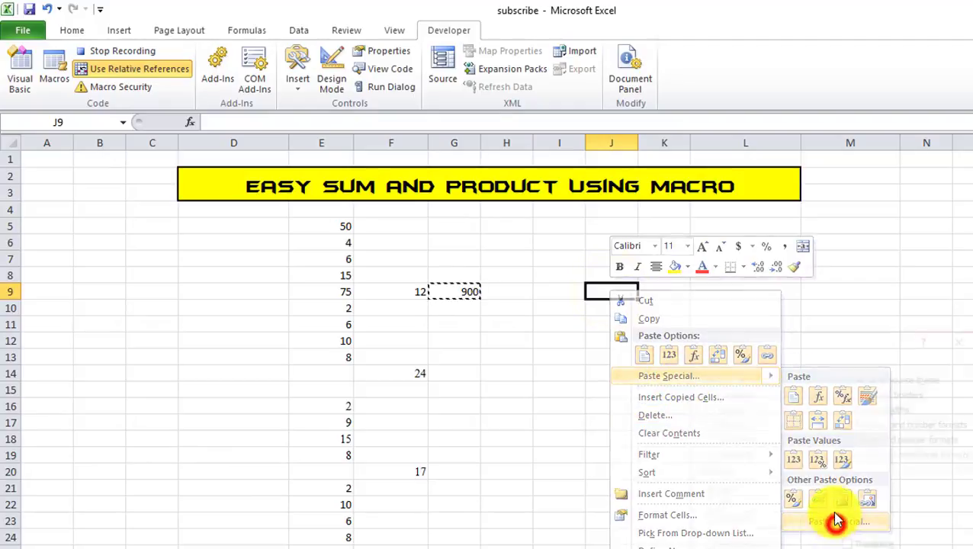
{"action": "left_click", "coordinate": [705, 409]}
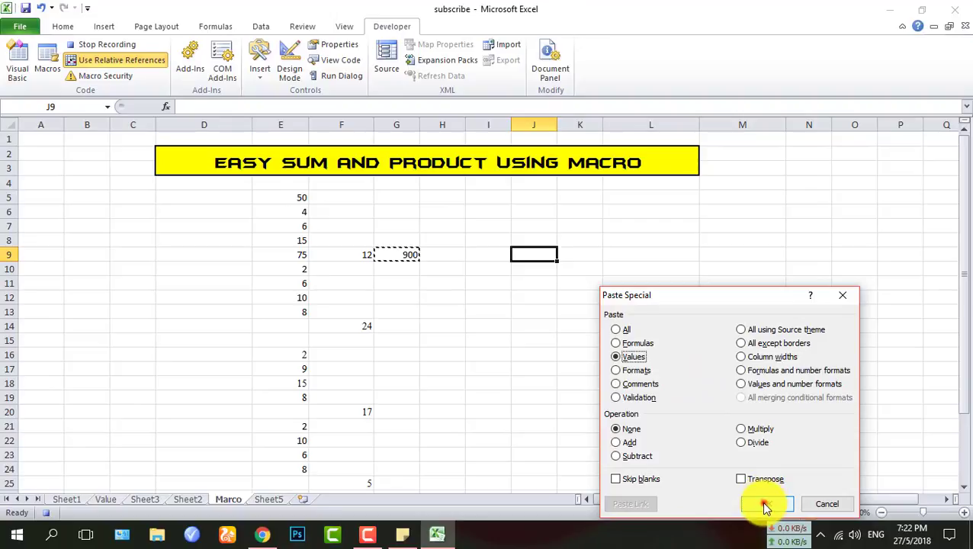
{"action": "left_click", "coordinate": [766, 503]}
{"action": "left_click", "coordinate": [505, 258]}
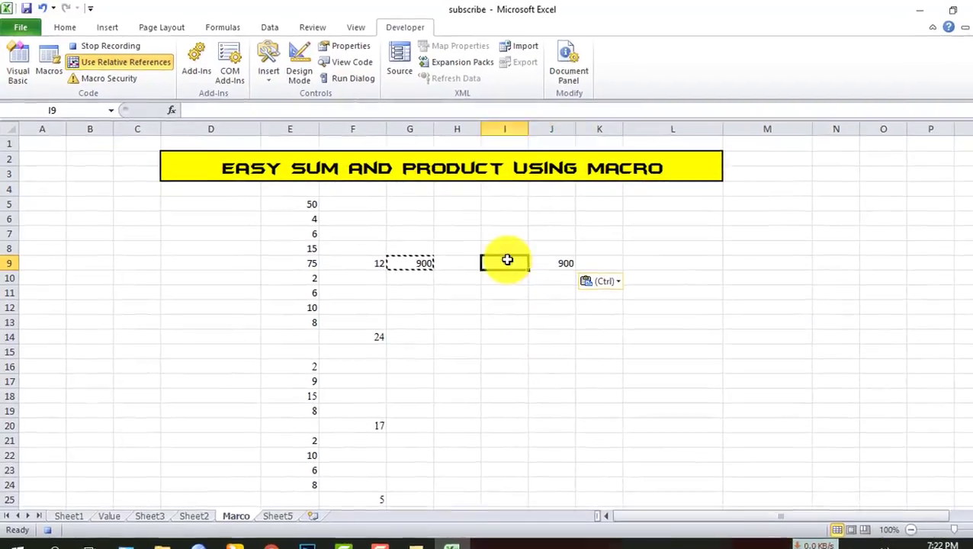
- Label I9 'Result' and set I9:J9 to the BatmanForeverAlt font
{"action": "type", "text": "Result"}
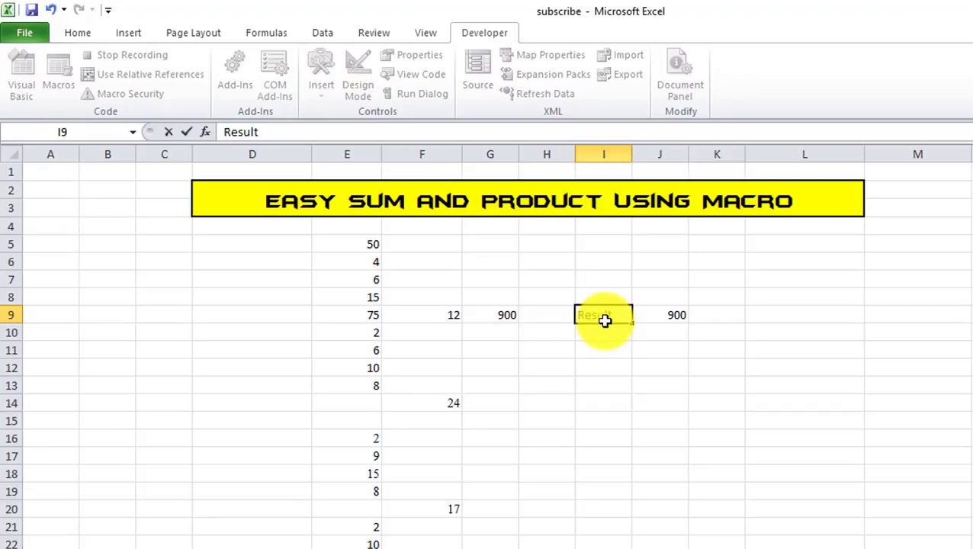
{"action": "left_click", "coordinate": [608, 347]}
{"action": "left_click_drag", "start_coordinate": [591, 315], "coordinate": [675, 316]}
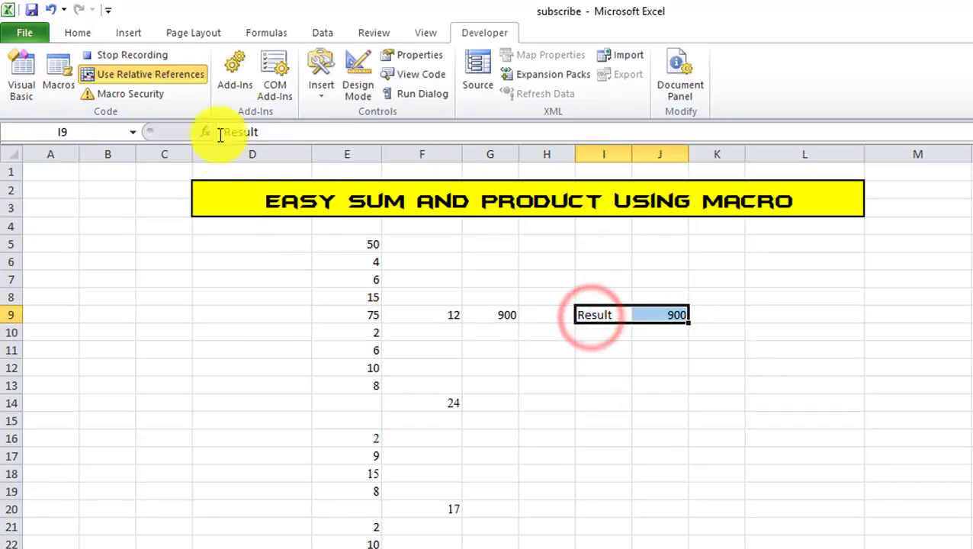
{"action": "left_click", "coordinate": [77, 33]}
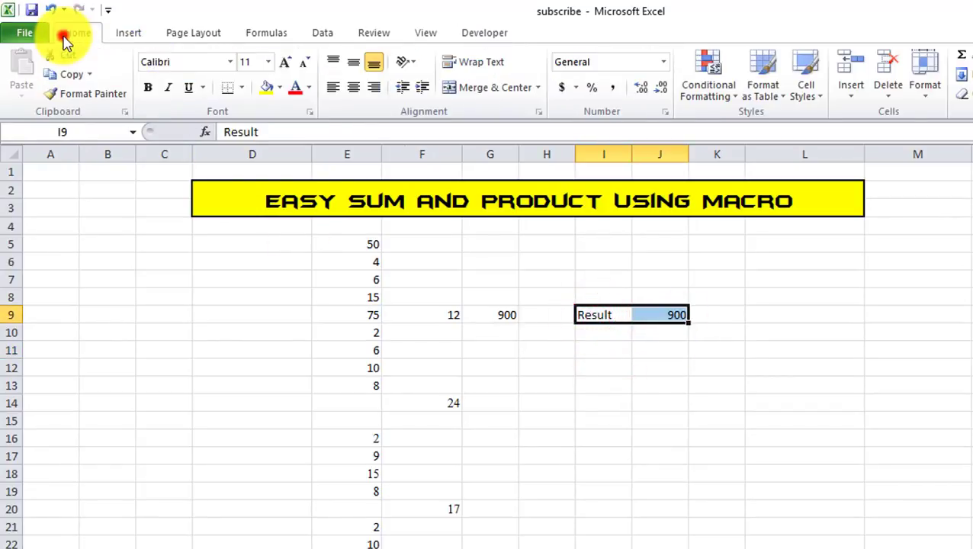
{"action": "left_click", "coordinate": [195, 58]}
{"action": "type", "text": "BatmanForeverAlte"}
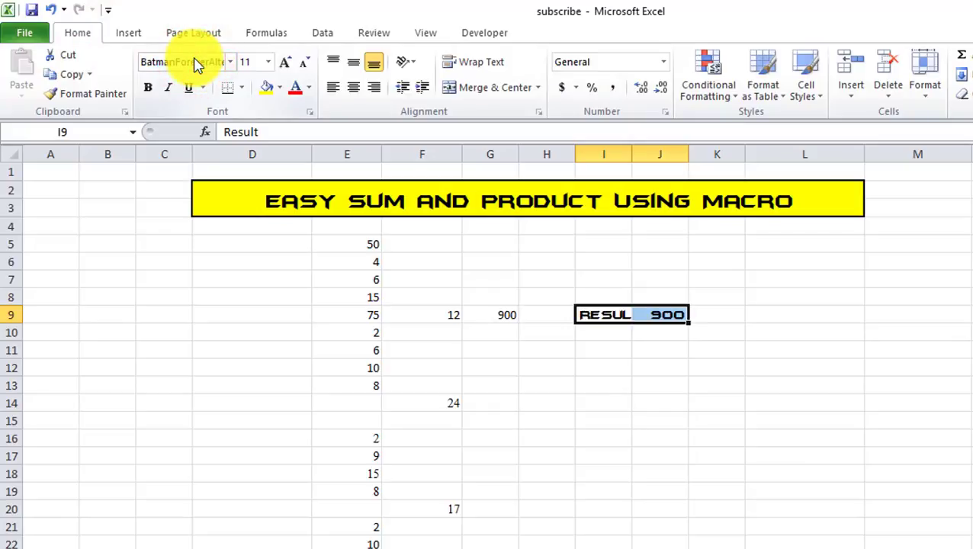
{"action": "left_click", "coordinate": [734, 269]}
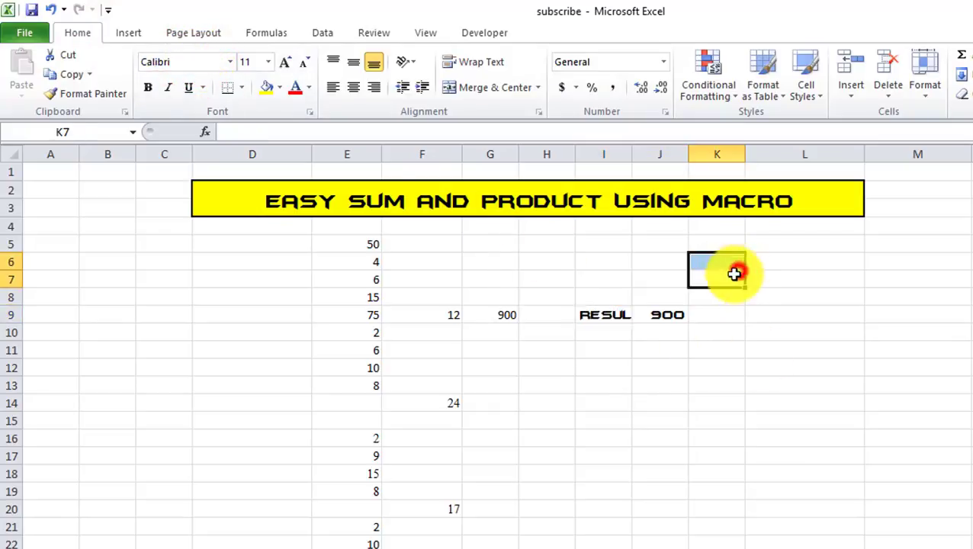
{"action": "left_click", "coordinate": [610, 316]}
{"action": "left_click_drag", "start_coordinate": [633, 316], "coordinate": [648, 316]}
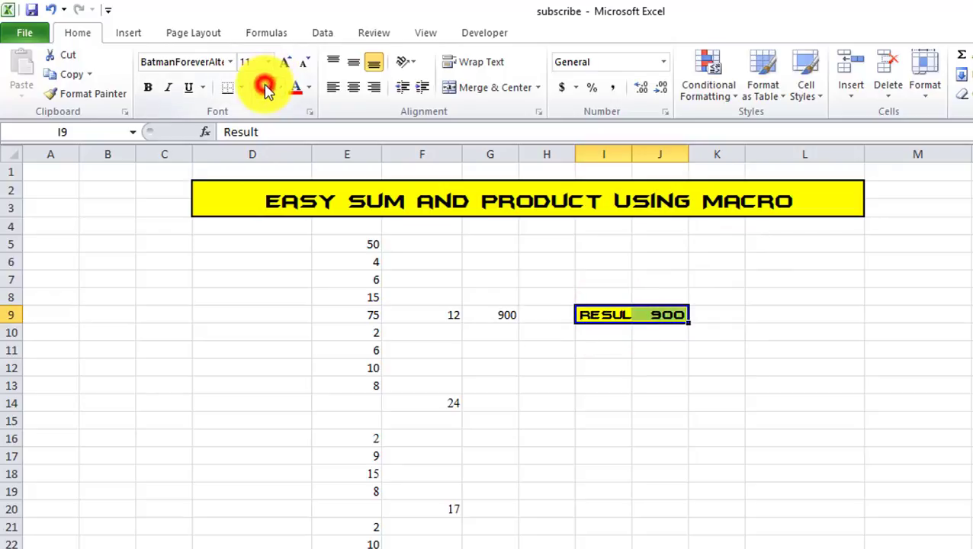
- Put a thick box border around I9:J9
{"action": "left_click", "coordinate": [241, 87]}
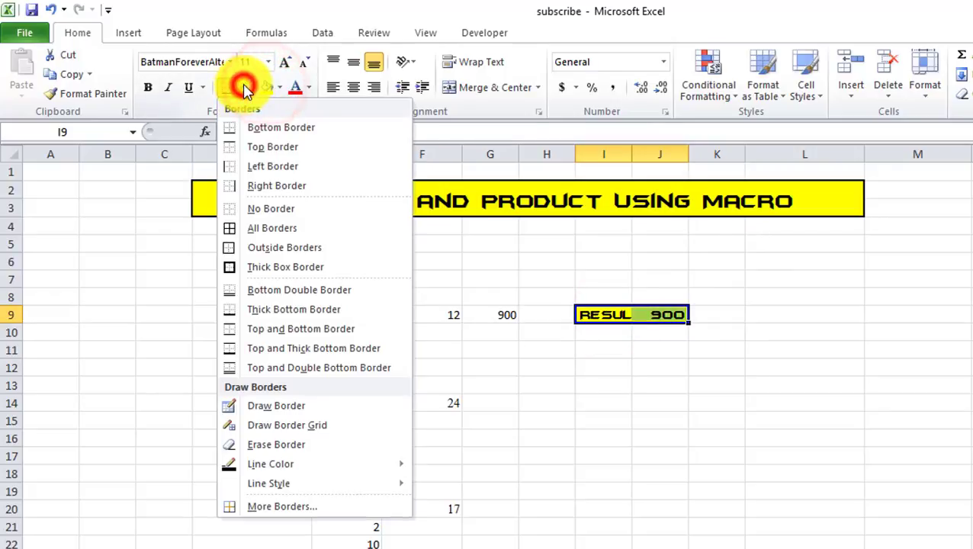
{"action": "left_click", "coordinate": [257, 267]}
{"action": "left_click", "coordinate": [737, 405]}
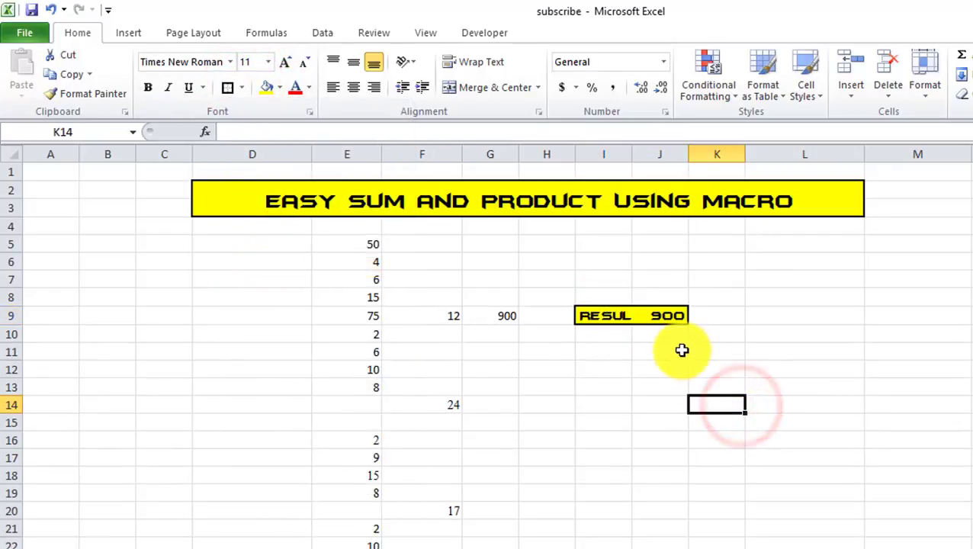
{"action": "left_click", "coordinate": [472, 33]}
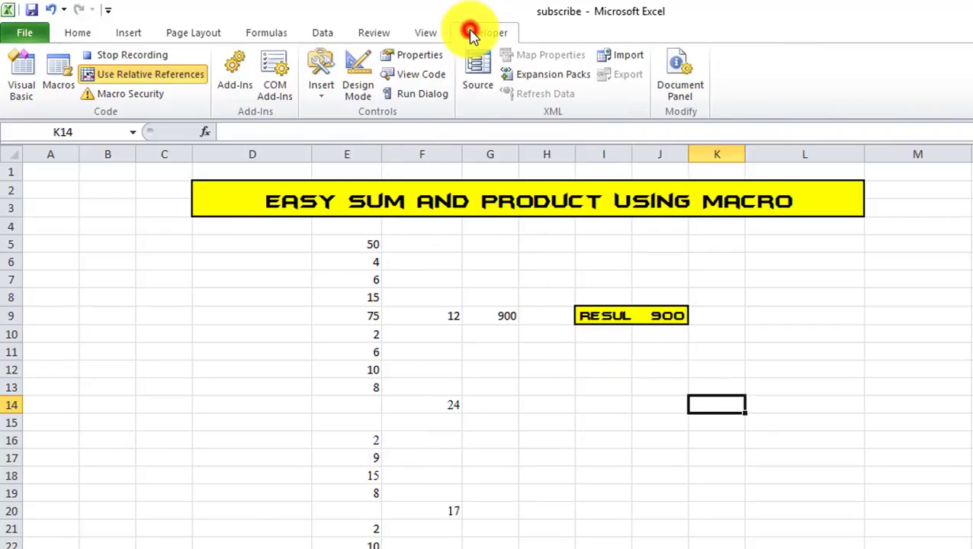
- Stop the macro recording and review the second group E10:E13 and row 14 cells
{"action": "left_click", "coordinate": [131, 61]}
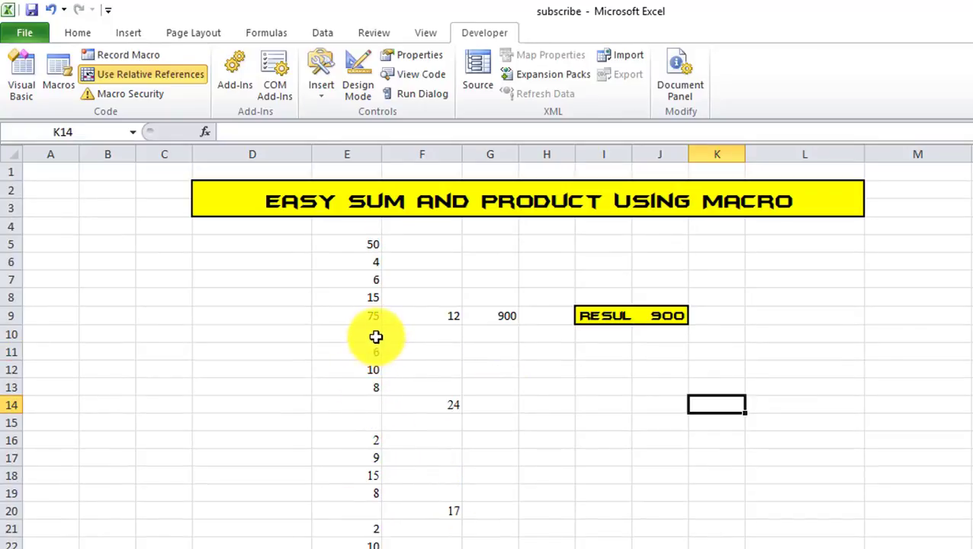
{"action": "left_click_drag", "start_coordinate": [375, 335], "coordinate": [362, 388]}
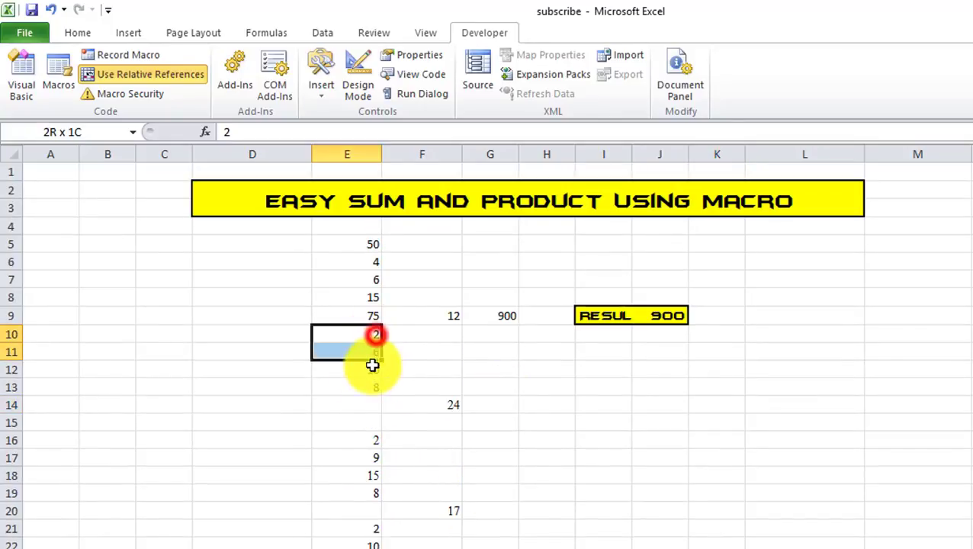
{"action": "left_click", "coordinate": [359, 405]}
{"action": "left_click", "coordinate": [442, 406]}
{"action": "left_click", "coordinate": [501, 405]}
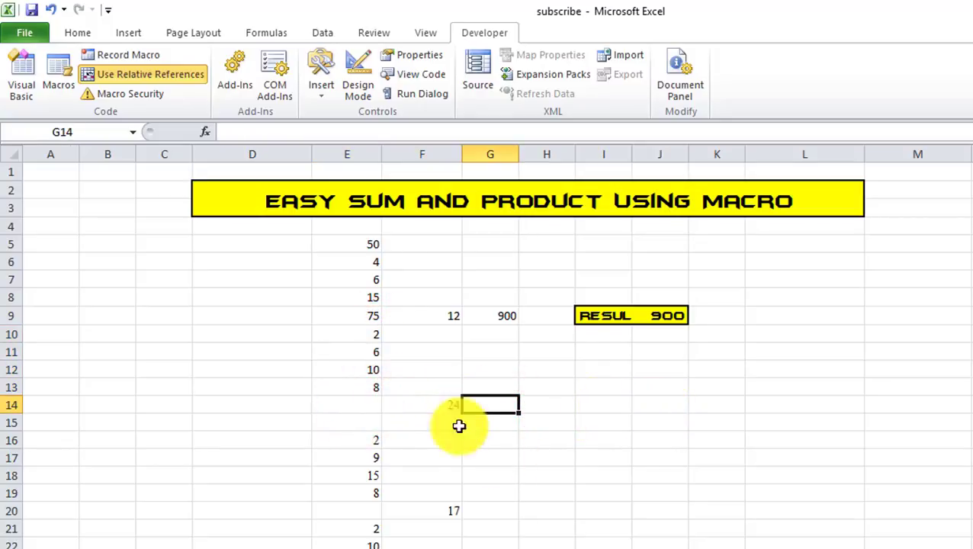
- Run the Sum macro from E10 and confirm E14 totals 26
{"action": "left_click", "coordinate": [376, 335]}
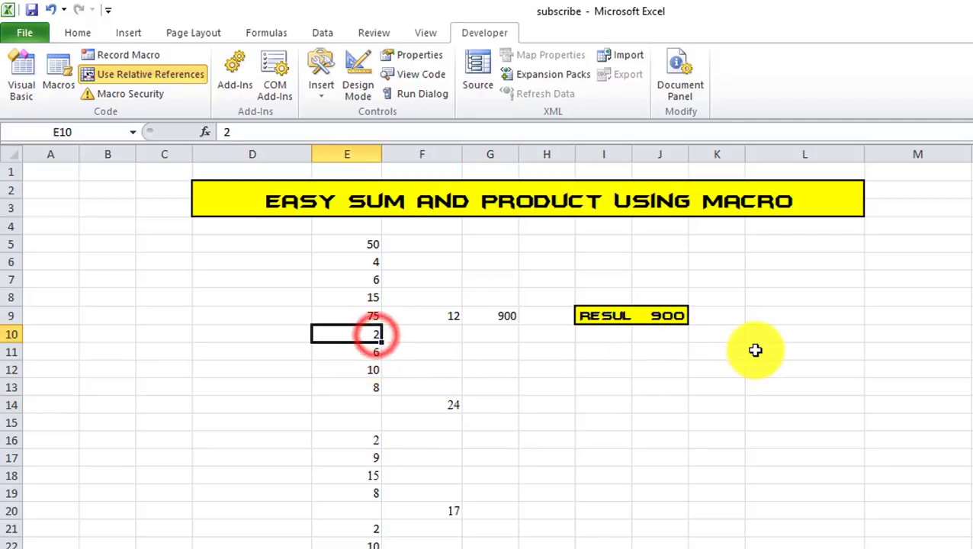
{"action": "left_click", "coordinate": [72, 87]}
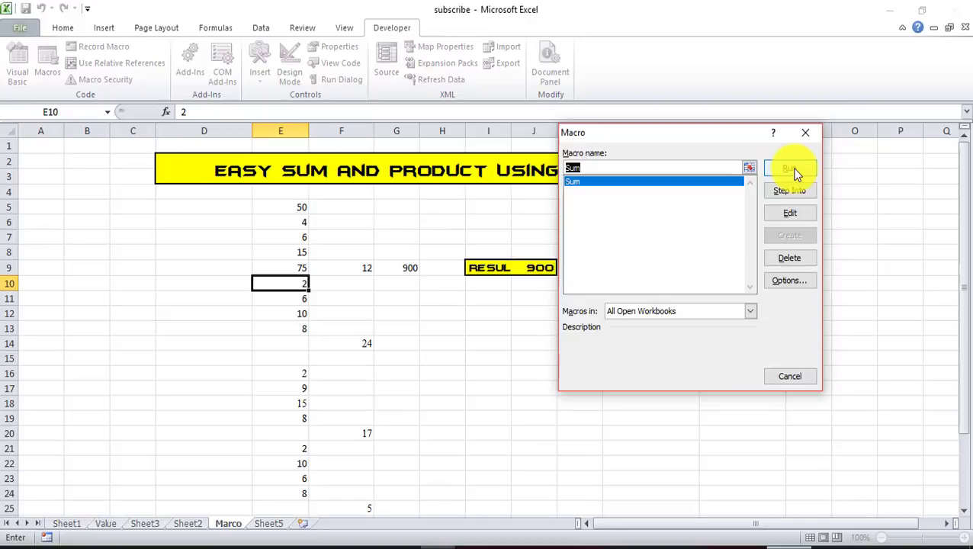
{"action": "left_click", "coordinate": [790, 169]}
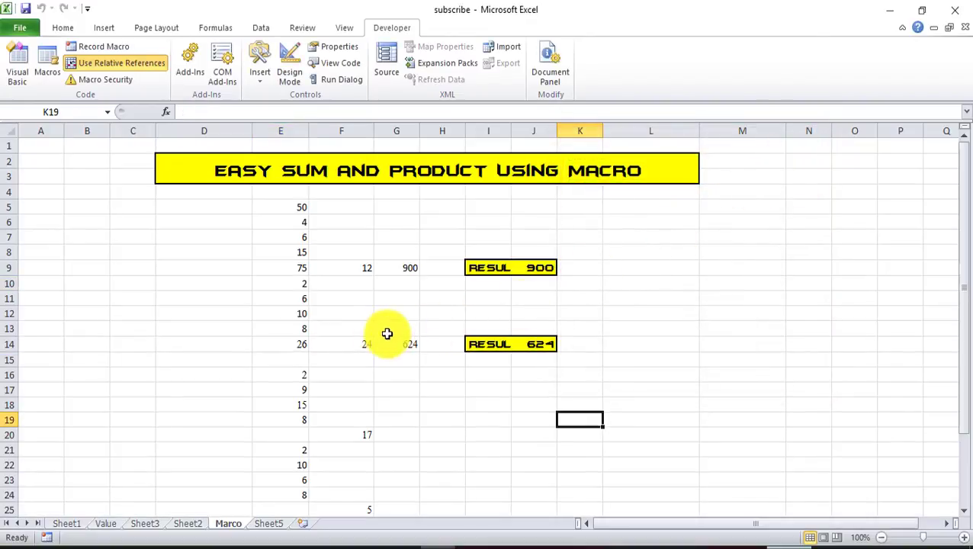
{"action": "left_click_drag", "start_coordinate": [304, 284], "coordinate": [297, 341]}
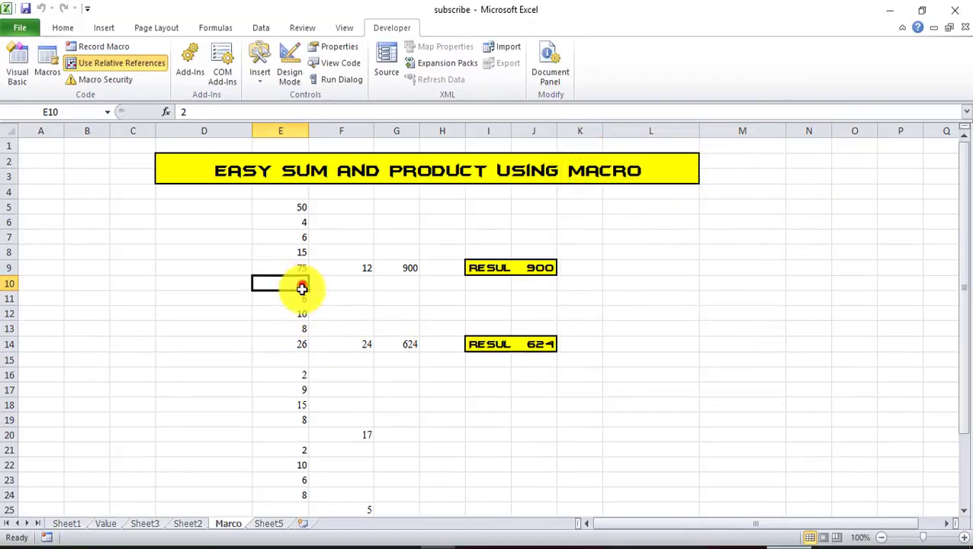
{"action": "left_click", "coordinate": [297, 342]}
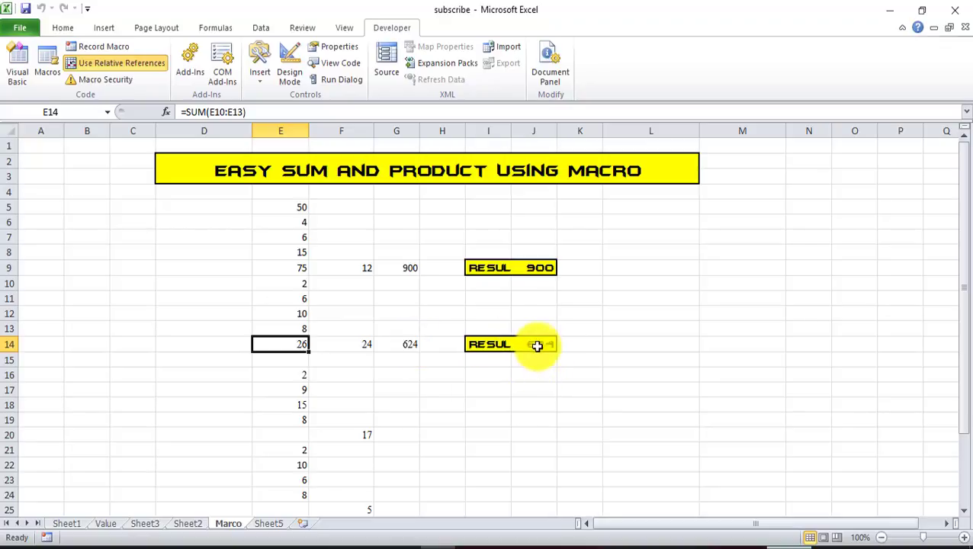
{"action": "left_click", "coordinate": [299, 375]}
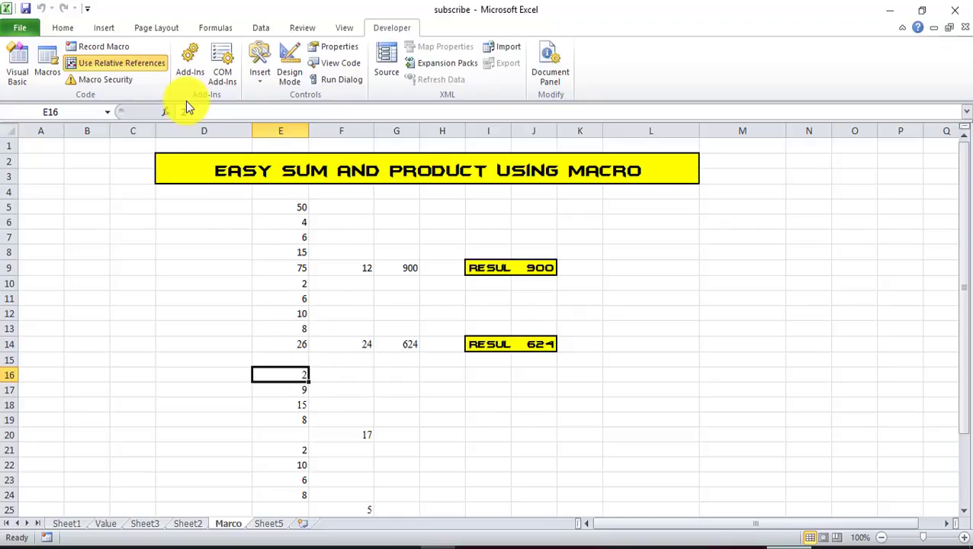
- Run Sum on the third group and check the 34 total and 578 product in G20
{"action": "left_click", "coordinate": [47, 71]}
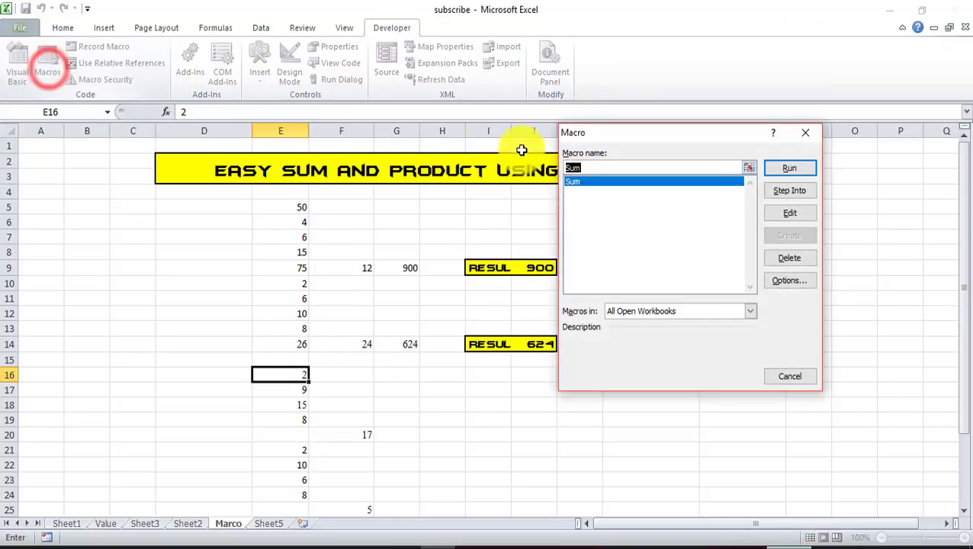
{"action": "left_click", "coordinate": [789, 168]}
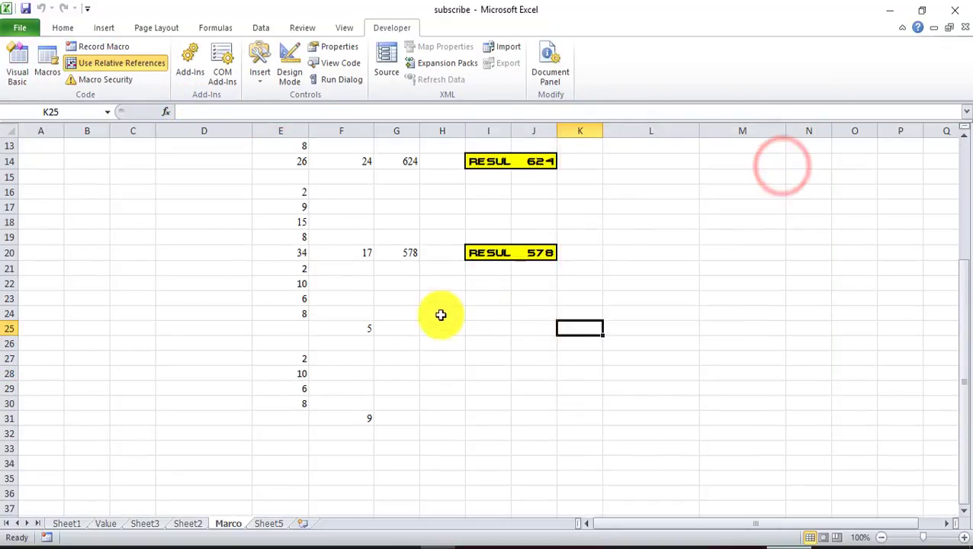
{"action": "left_click_drag", "start_coordinate": [306, 192], "coordinate": [297, 253]}
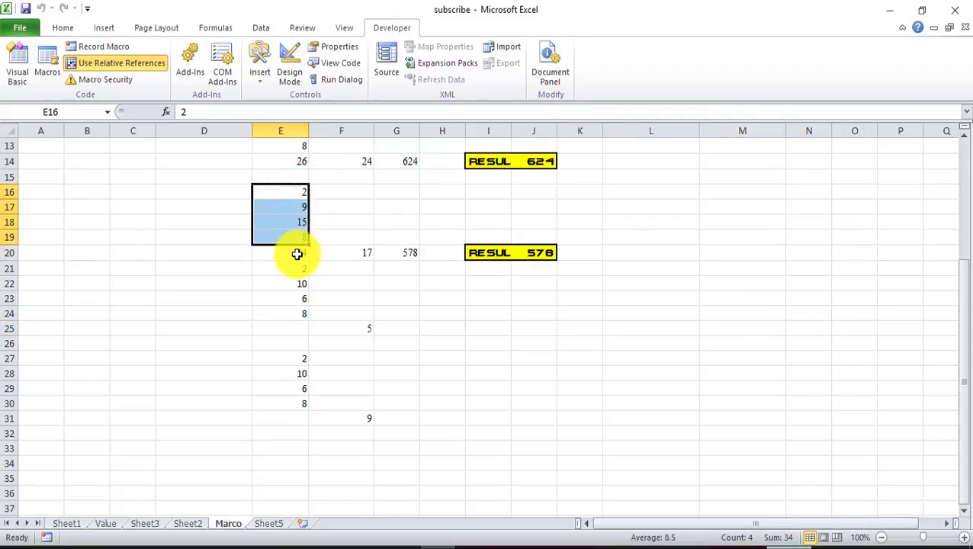
{"action": "left_click_drag", "start_coordinate": [297, 254], "coordinate": [369, 252]}
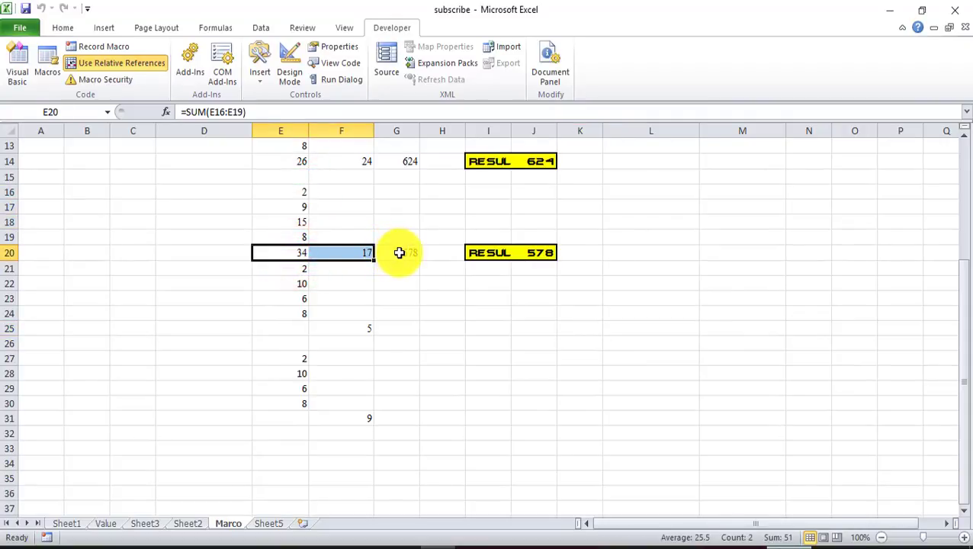
{"action": "left_click", "coordinate": [399, 252]}
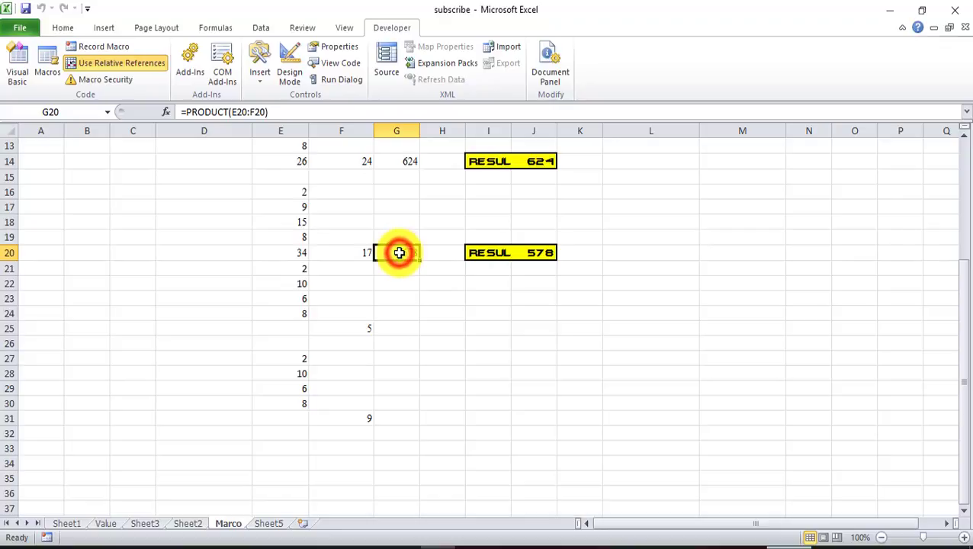
{"action": "left_click", "coordinate": [359, 253]}
{"action": "left_click", "coordinate": [403, 253]}
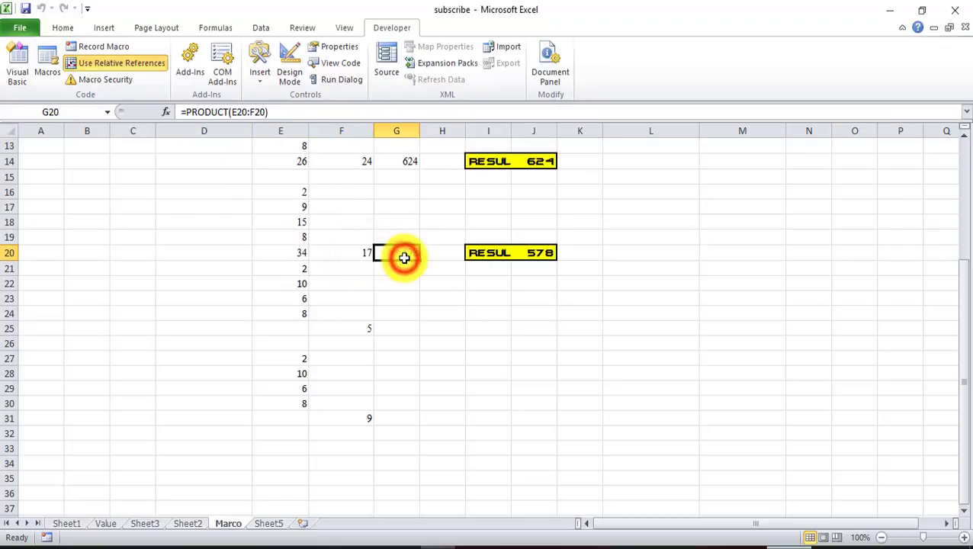
{"action": "left_click", "coordinate": [495, 251]}
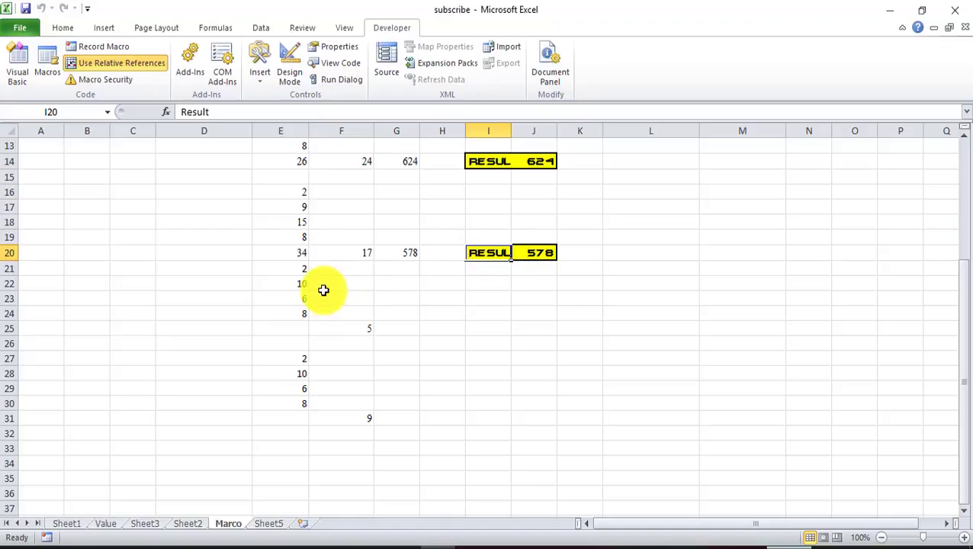
- Run Sum from E21 on the fourth group and check E25's sum and G25's product 130
{"action": "left_click", "coordinate": [300, 271]}
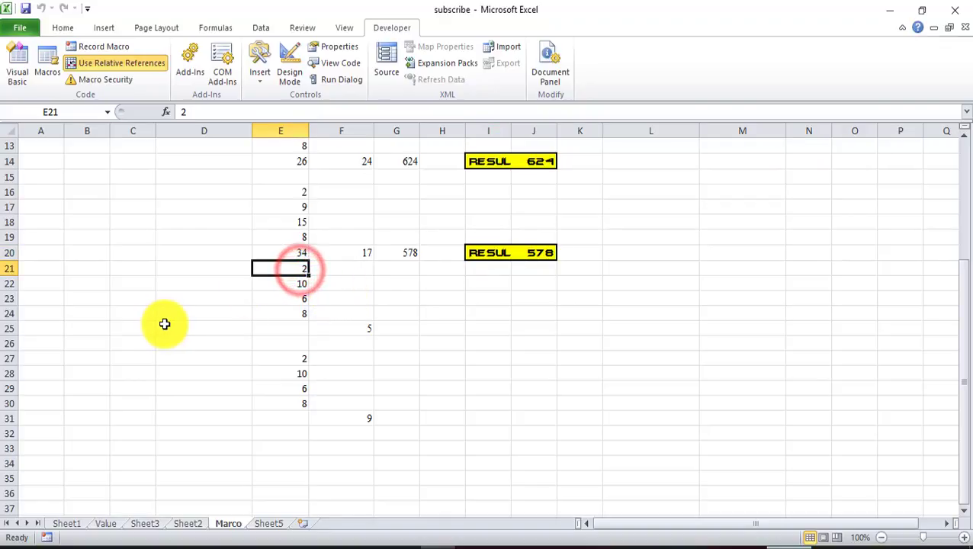
{"action": "left_click", "coordinate": [47, 68]}
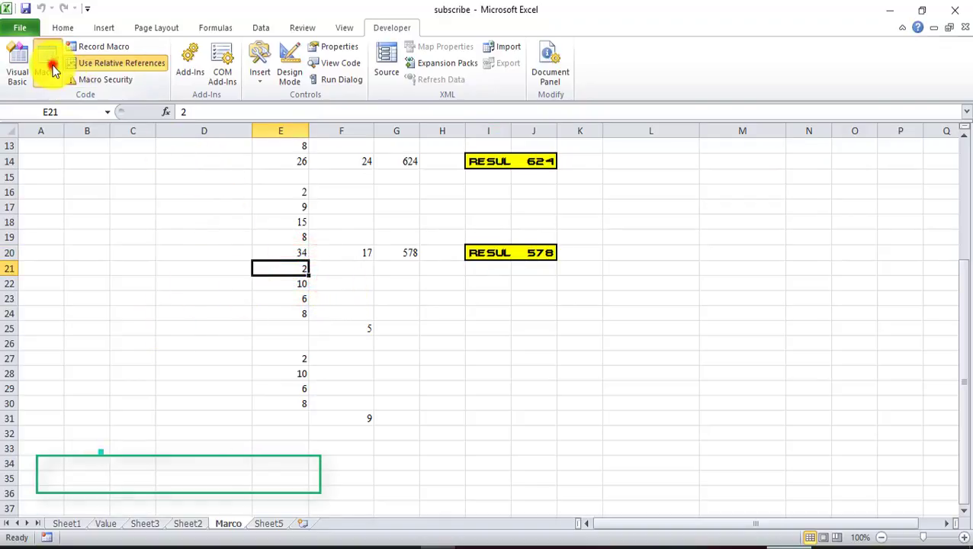
{"action": "left_click", "coordinate": [789, 167]}
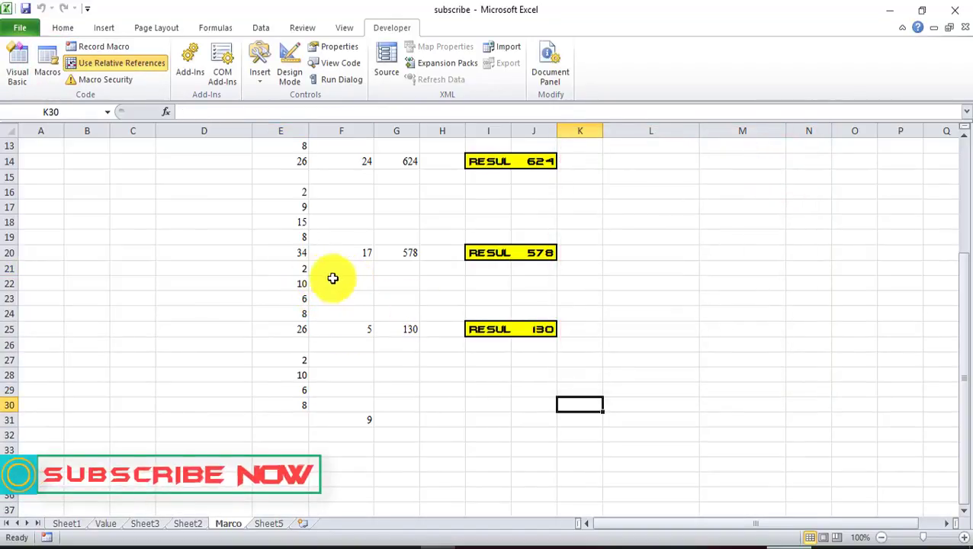
{"action": "left_click_drag", "start_coordinate": [305, 270], "coordinate": [305, 313]}
{"action": "left_click", "coordinate": [300, 329]}
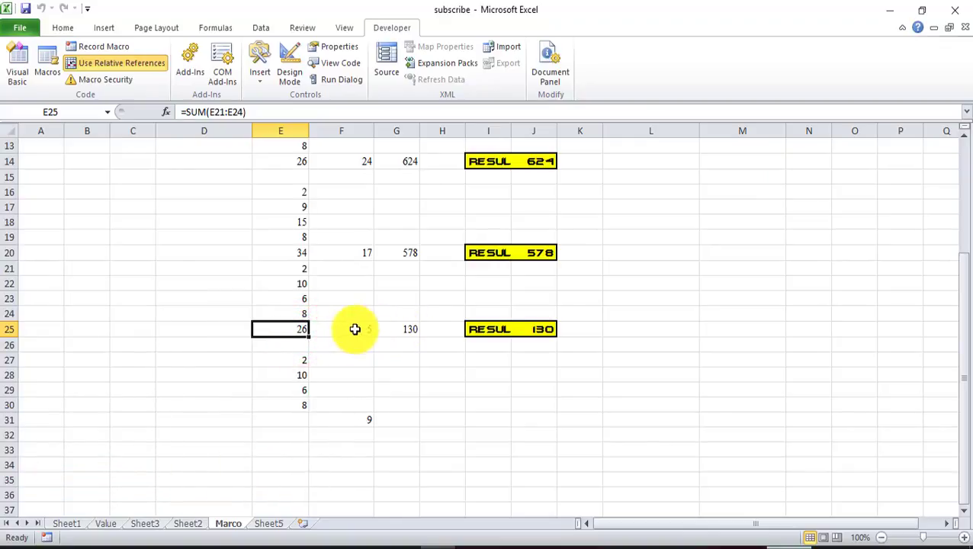
{"action": "left_click_drag", "start_coordinate": [296, 334], "coordinate": [349, 333]}
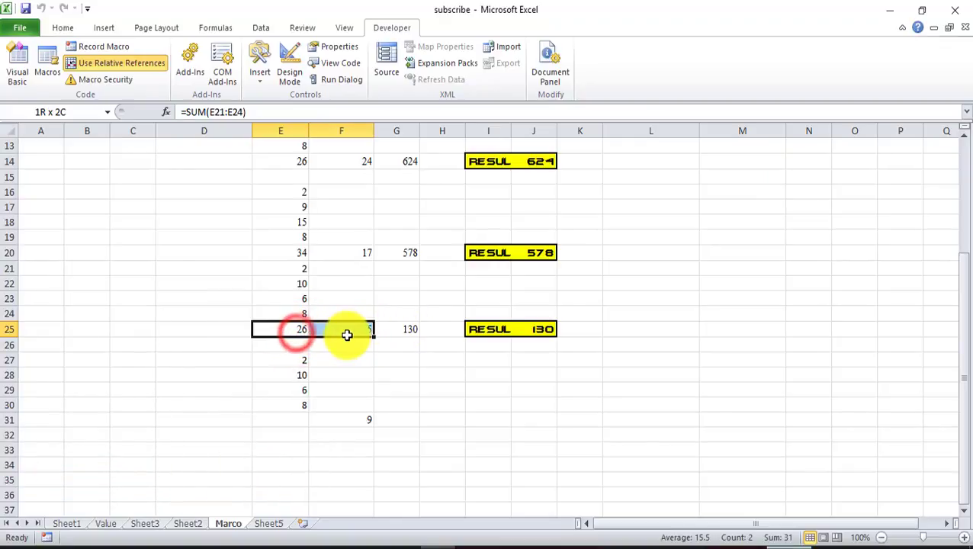
{"action": "left_click", "coordinate": [406, 333]}
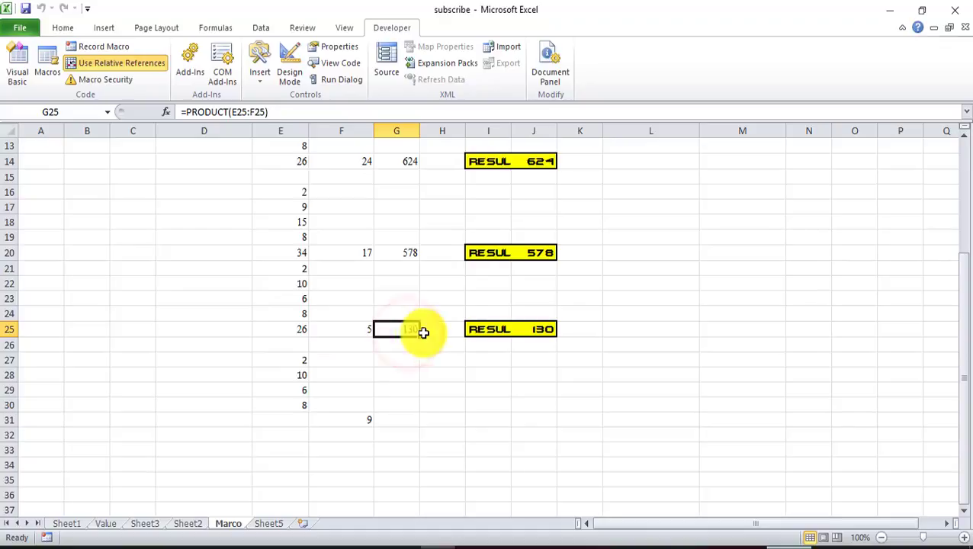
- Run Sum from E27 on the fifth group, giving 234 in G31
{"action": "left_click", "coordinate": [301, 361]}
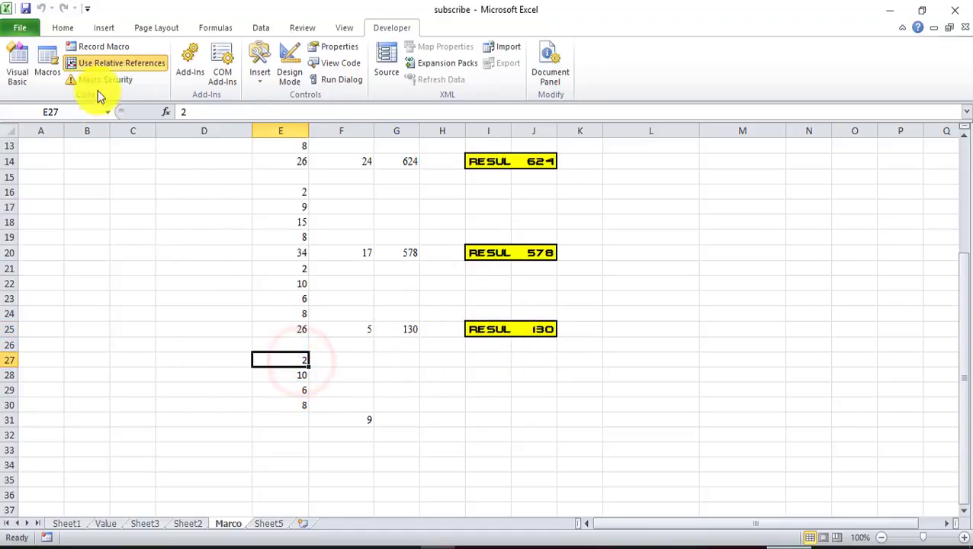
{"action": "left_click", "coordinate": [41, 67]}
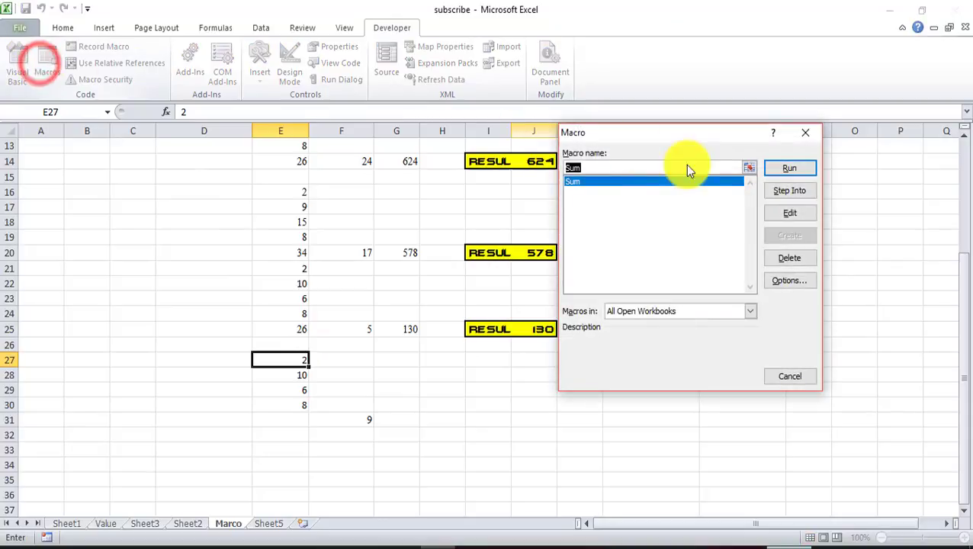
{"action": "left_click", "coordinate": [795, 174]}
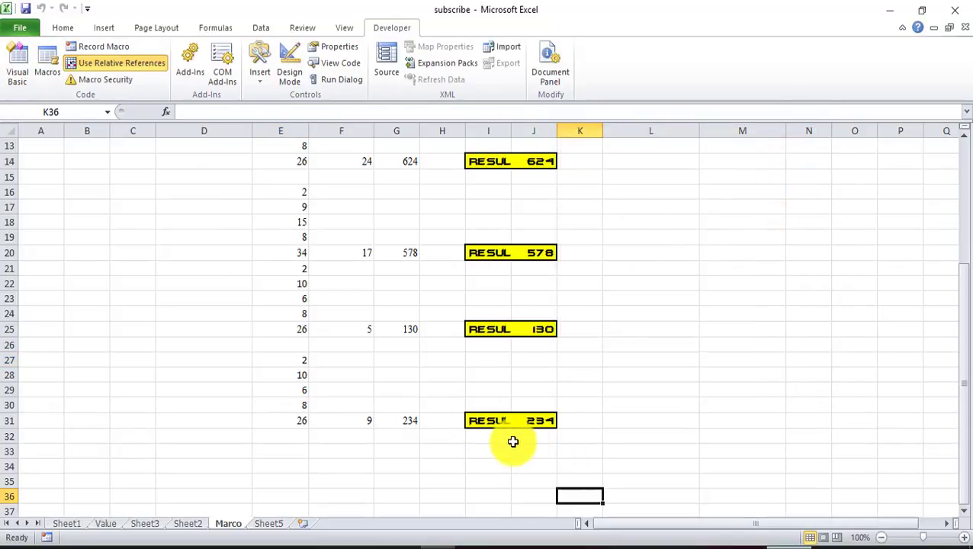
{"action": "scroll", "coordinate": [583, 407], "scroll_direction": "up", "scroll_amount": 3}
{"action": "scroll", "coordinate": [593, 408], "scroll_direction": "up", "scroll_amount": 1}
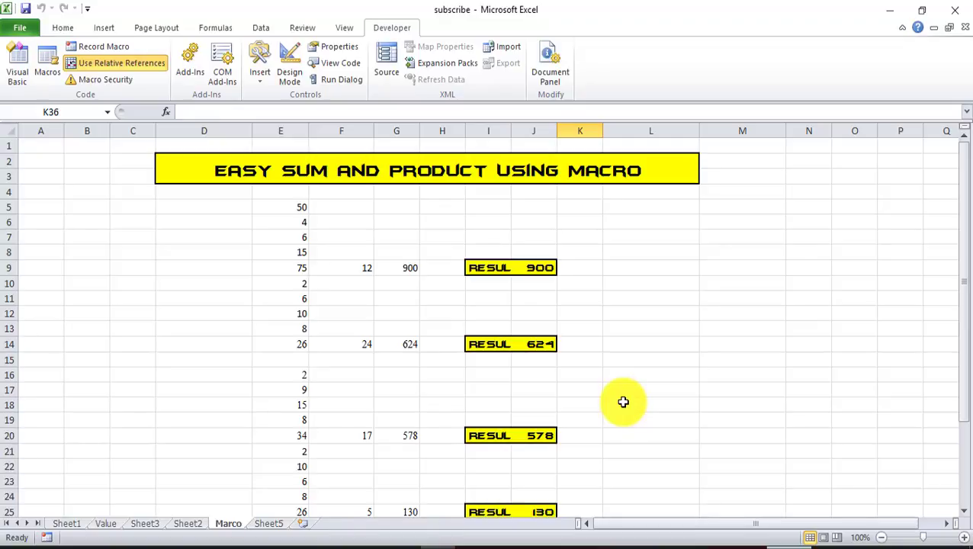
- Switch to Sheet1, the 'Macro for Beginners Part-2' subscribe page
{"action": "left_click", "coordinate": [66, 523]}
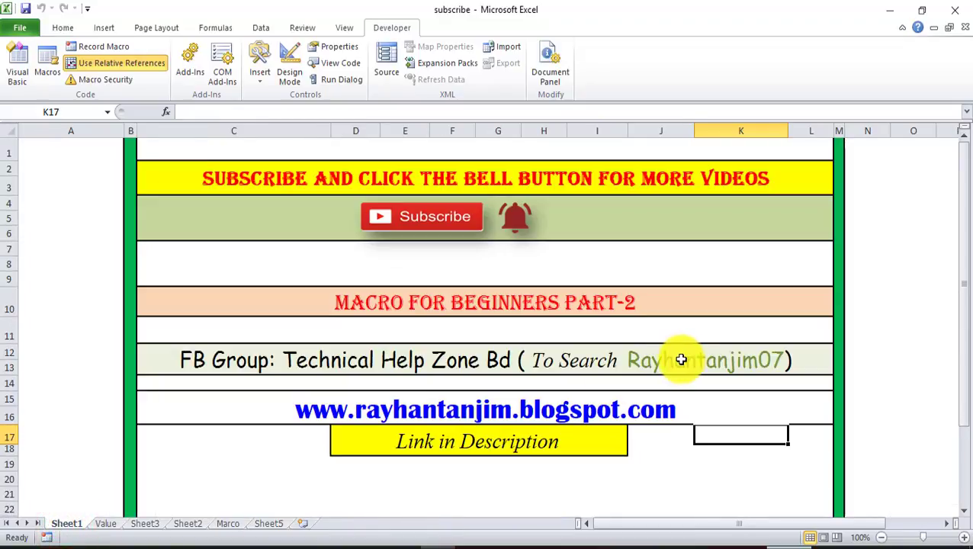